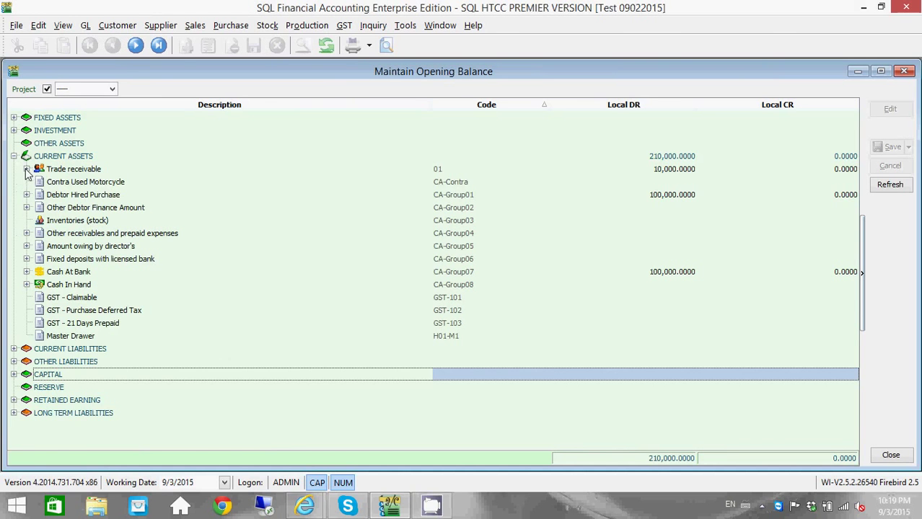
Step: Expand Trade receivable under Current Assets and review the customer records in Maintain Customer, closing that window when done
click(26, 169)
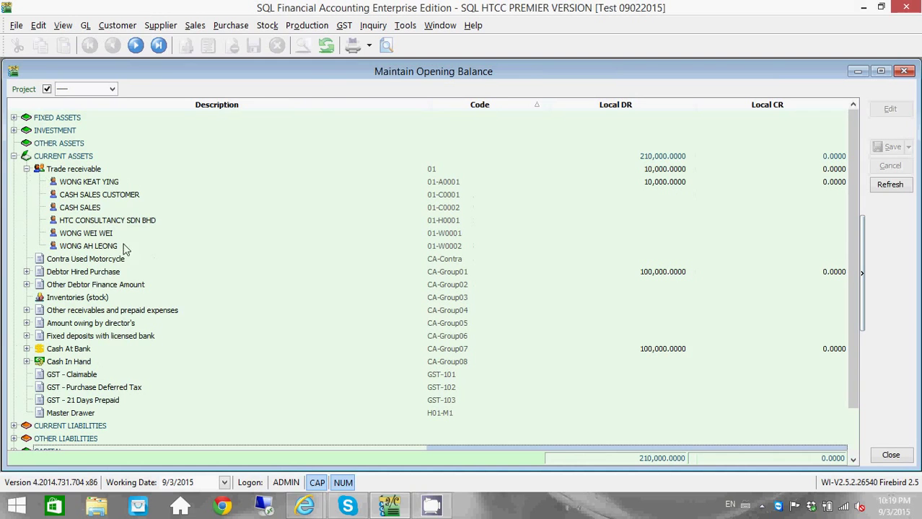
click(122, 27)
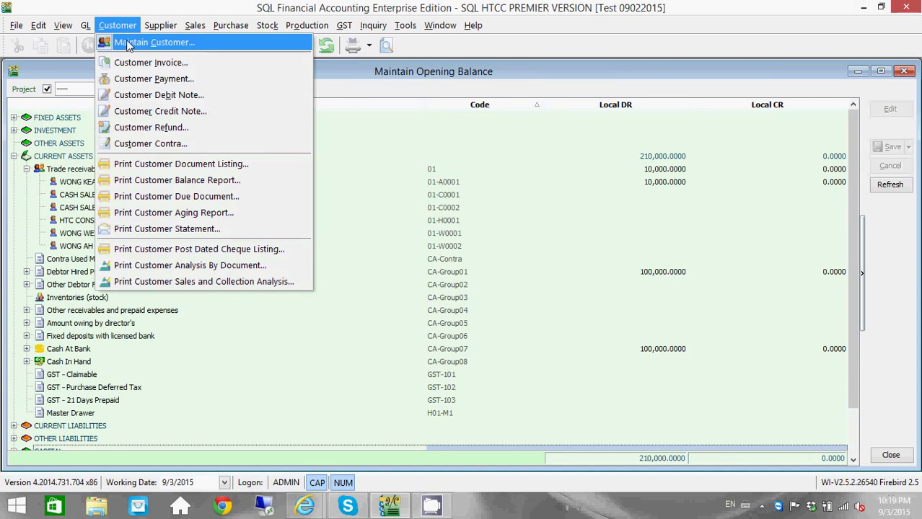
click(131, 44)
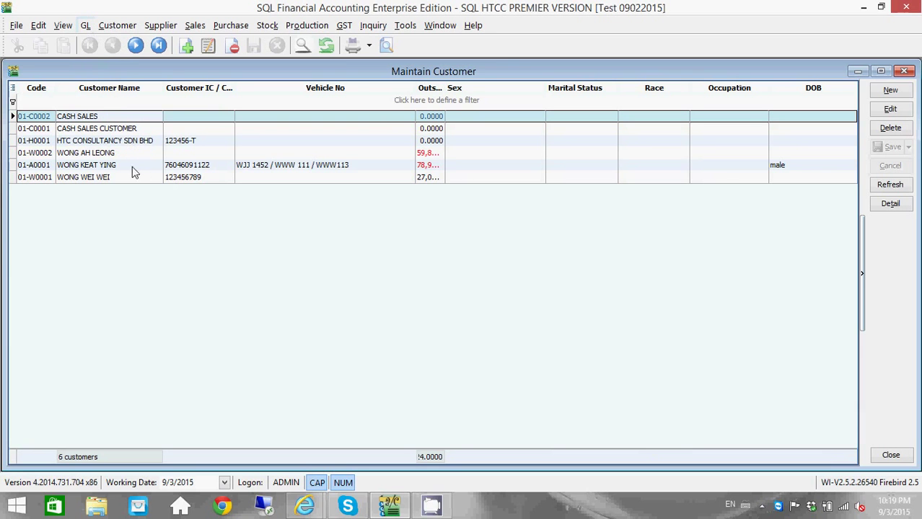
click(904, 71)
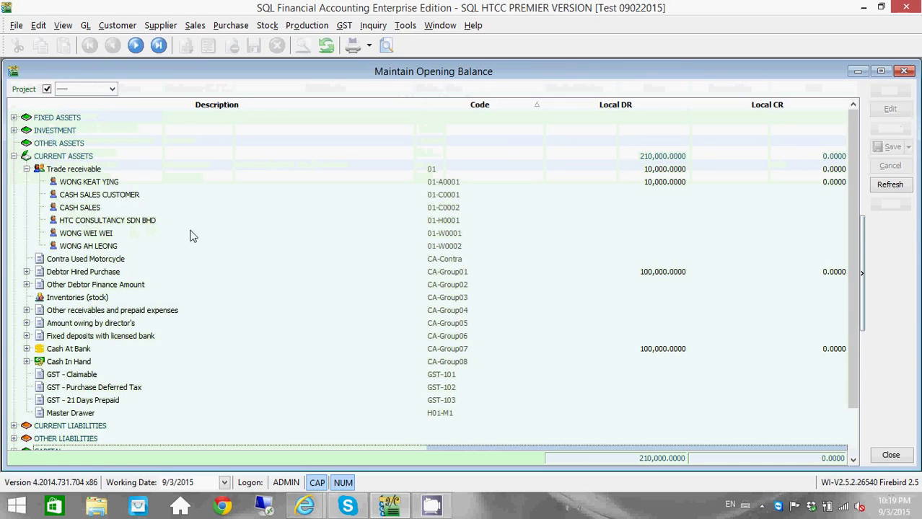
Step: Start editing the Local DR opening balance of HTC CONSULTANCY SDN BHD and accept opening Customer Invoice Entry
click(234, 223)
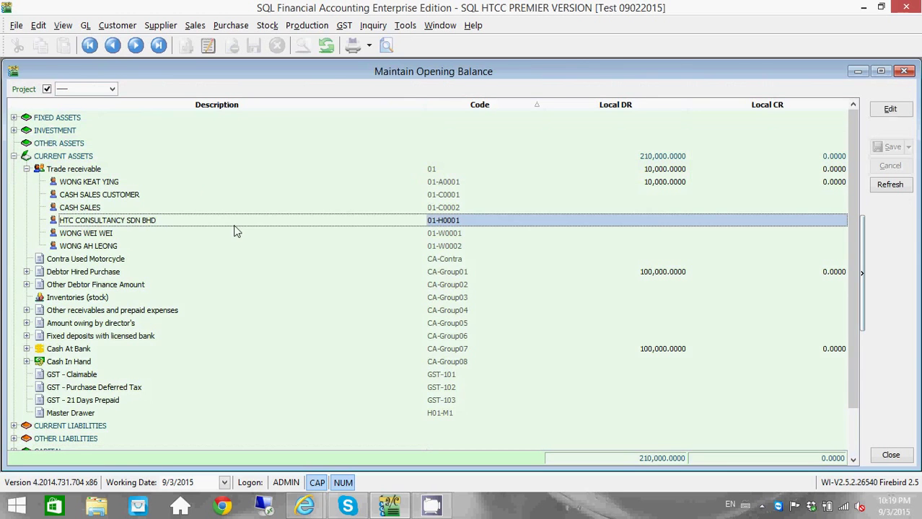
click(654, 222)
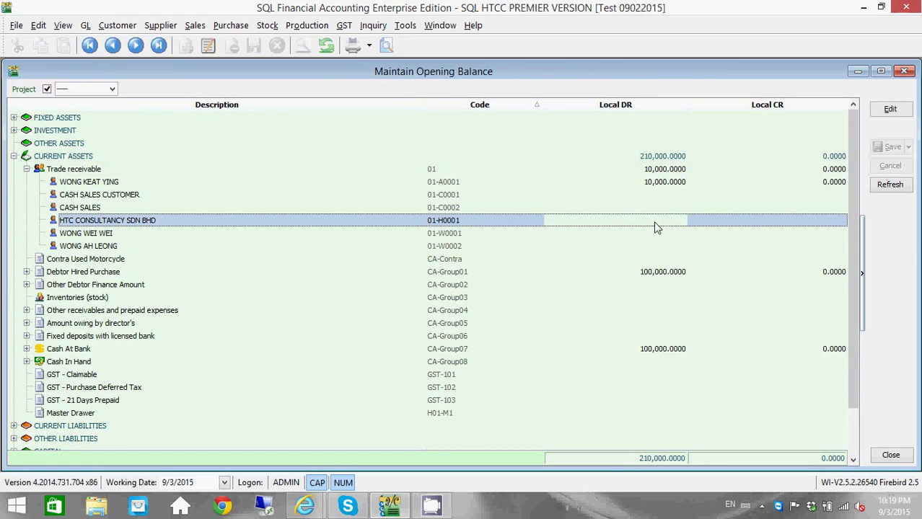
click(890, 109)
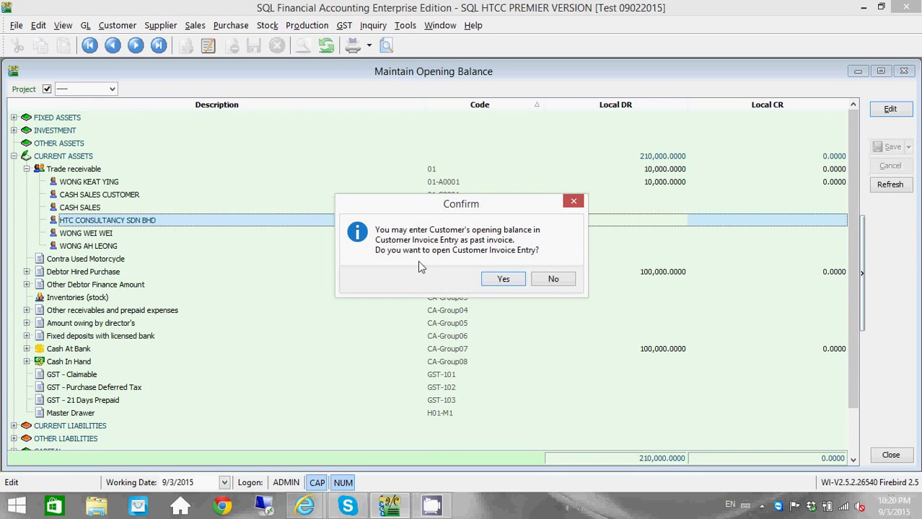
click(504, 280)
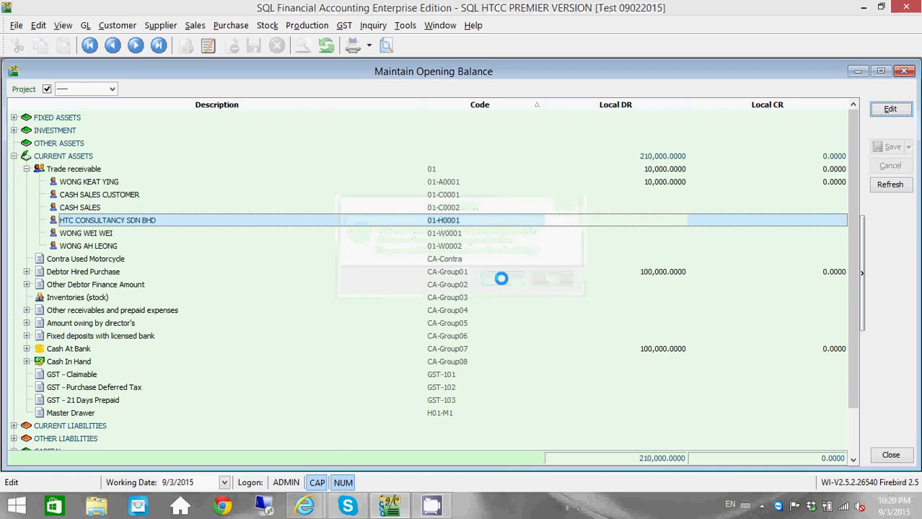
click(118, 26)
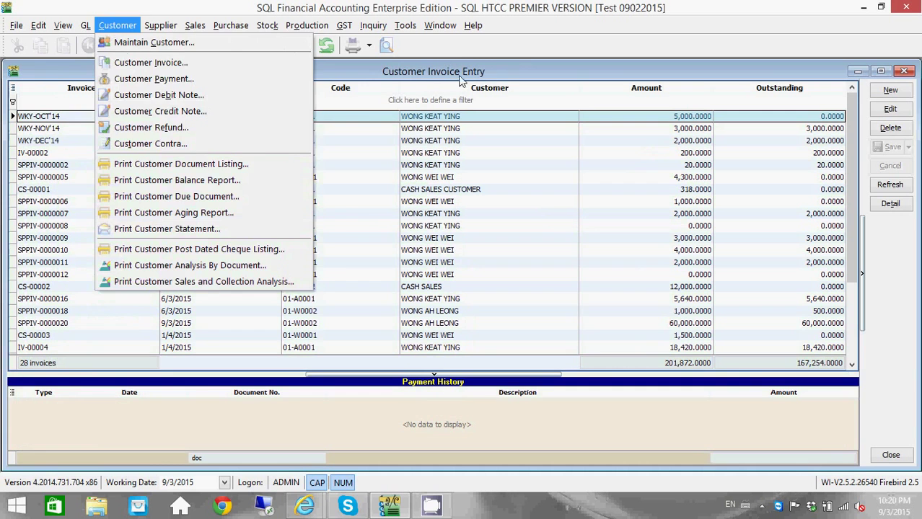
click(496, 76)
click(195, 26)
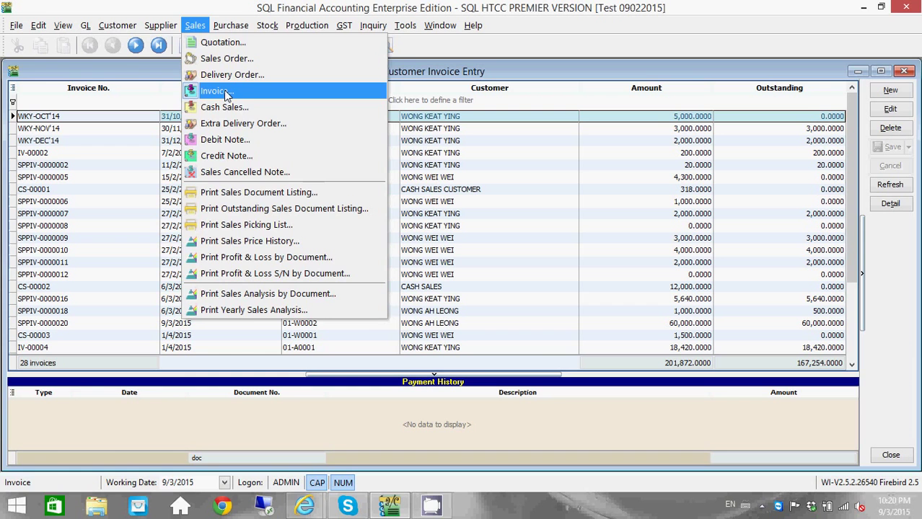
mouse_move(160, 26)
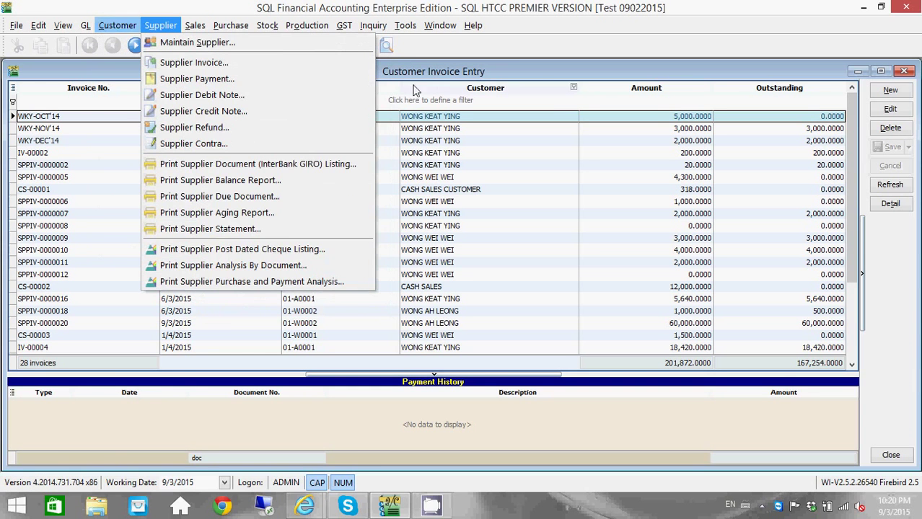
click(471, 79)
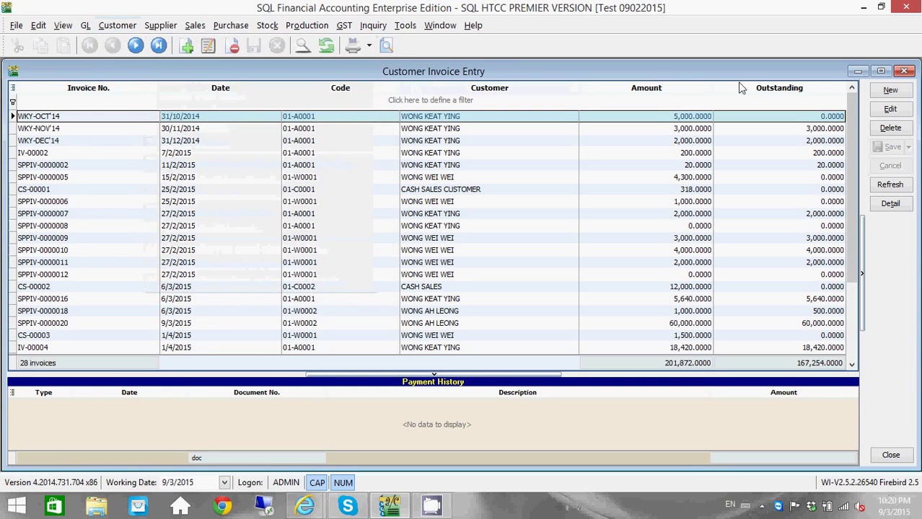
Step: Create a new customer invoice for HTC CONSULTANCY SDN BHD with invoice number HTC-2014 and date 31/12/2014
click(891, 90)
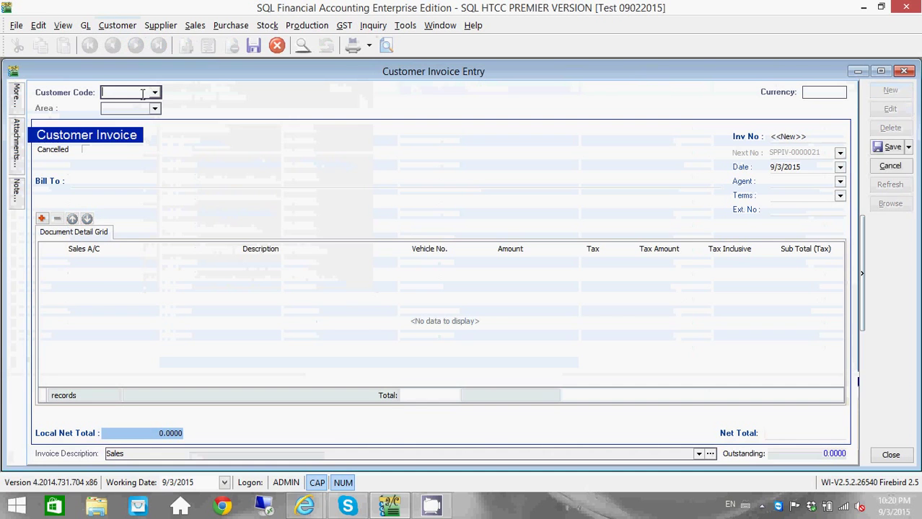
click(155, 92)
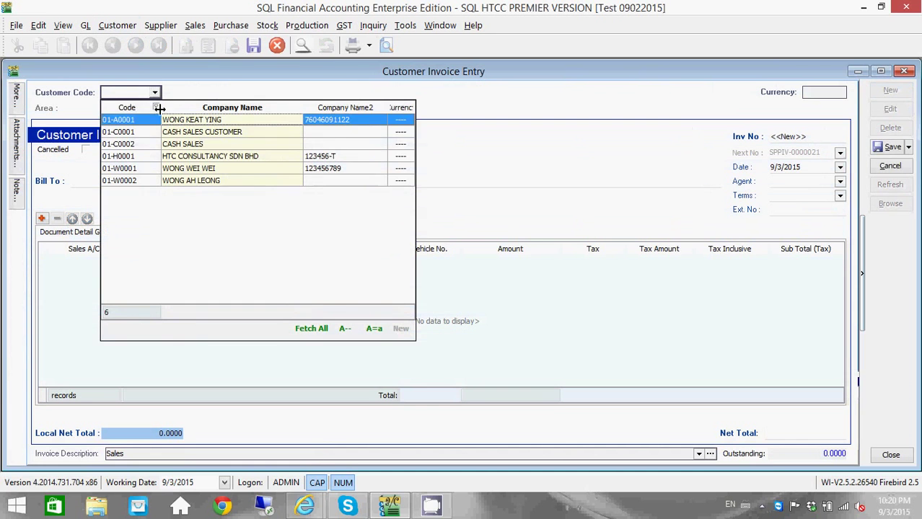
click(175, 161)
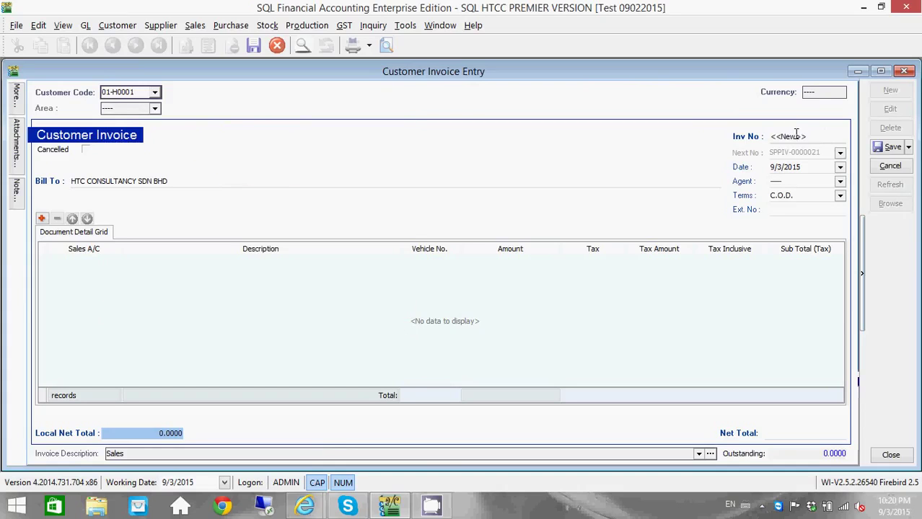
click(796, 135)
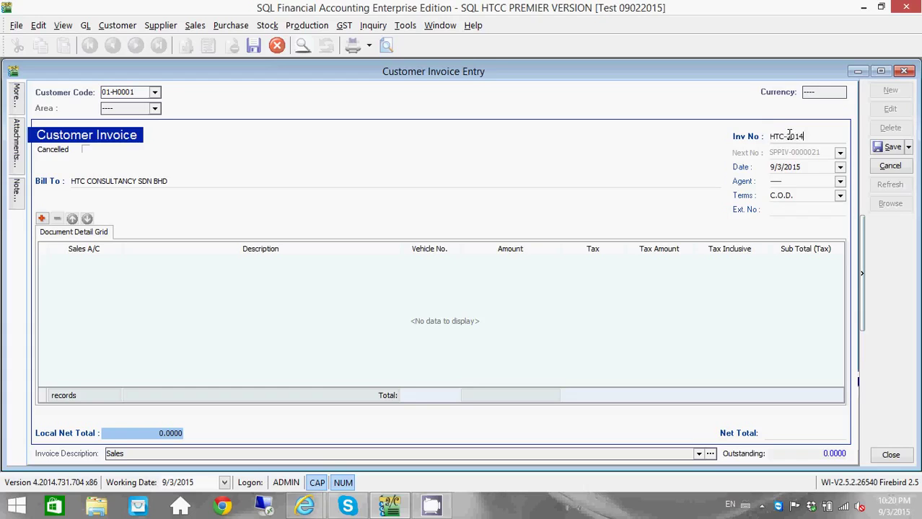
key(Tab)
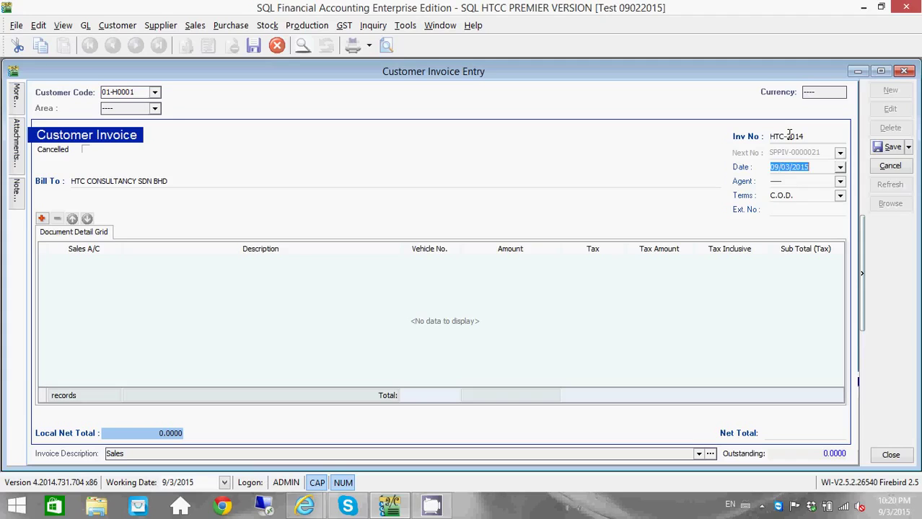
text(31/12/2014)
key(Tab)
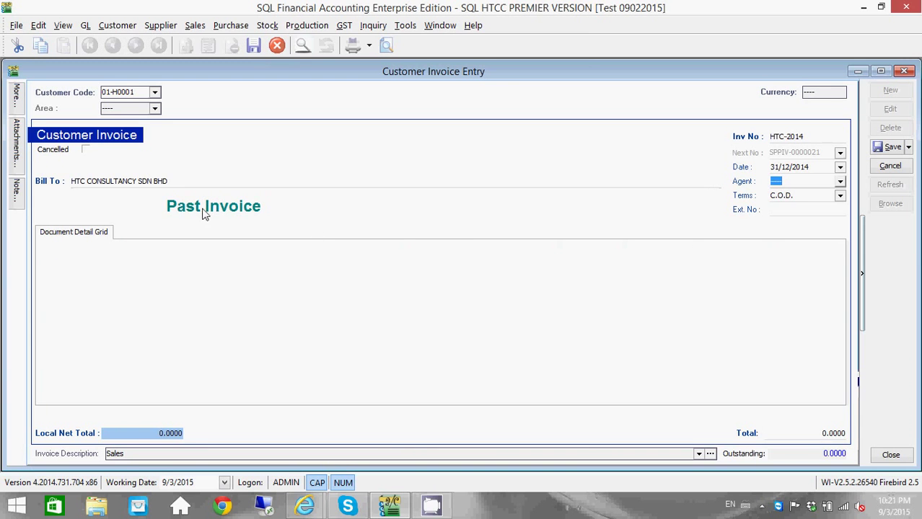
Step: Check the financial start period and system conversion date in the General Ledger options, then close the options
click(404, 26)
click(436, 453)
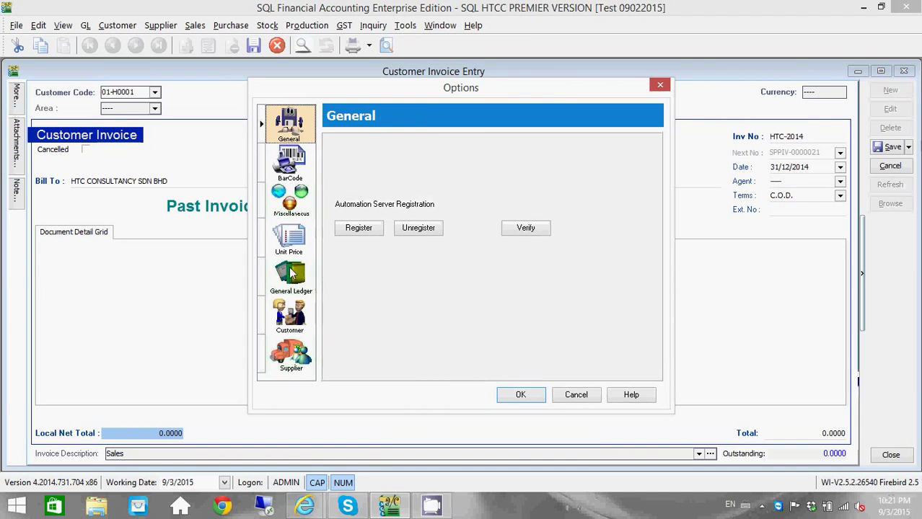
click(291, 274)
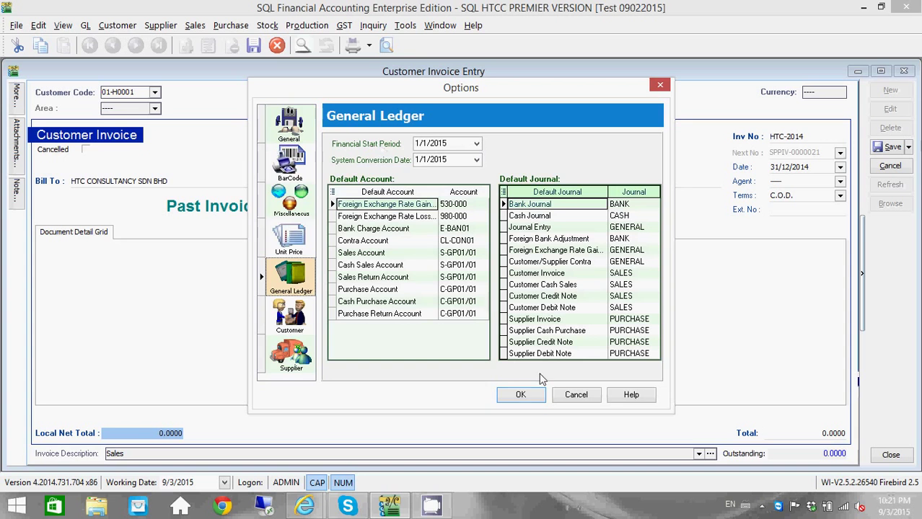
click(530, 397)
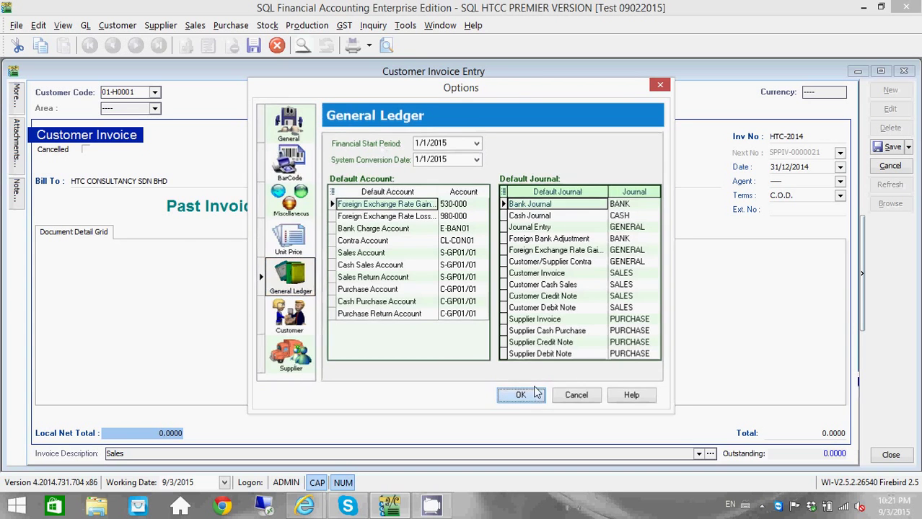
click(526, 393)
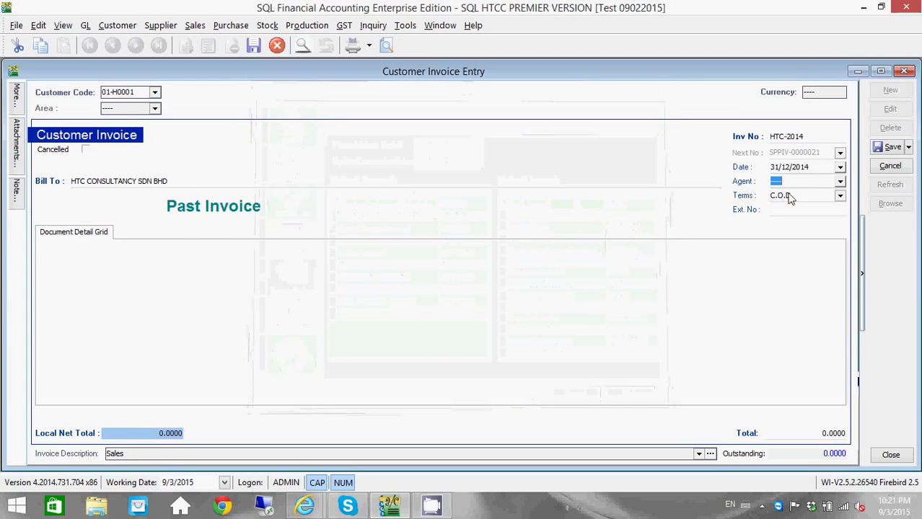
Step: Set the past invoice's total to 20000 and save the invoice
click(807, 430)
drag(807, 430, 763, 430)
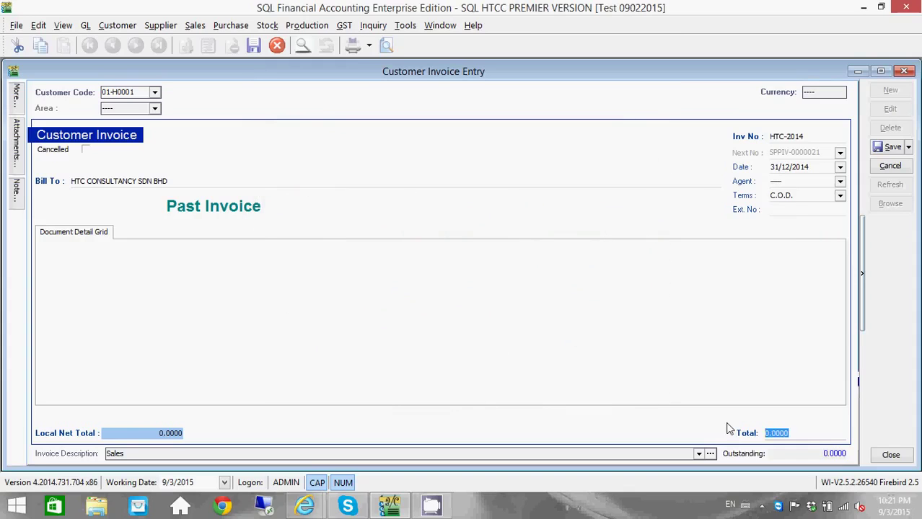
text(2)
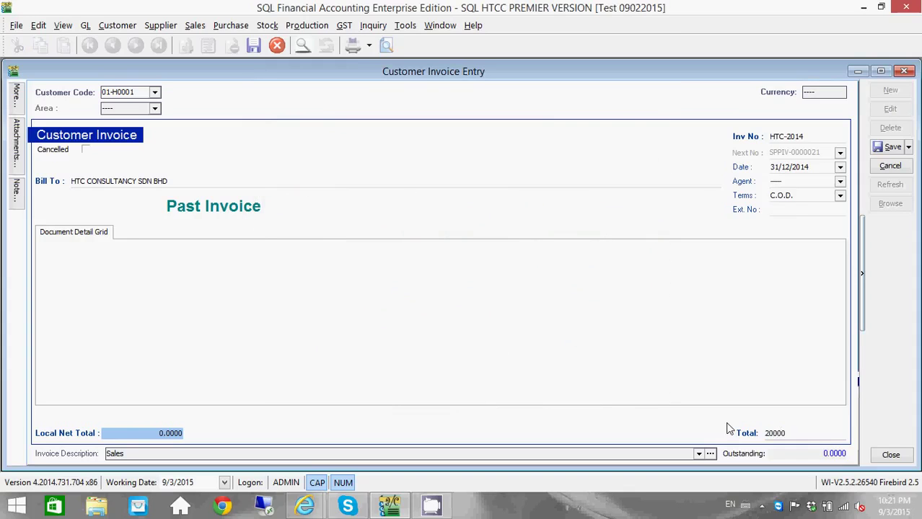
key(Tab)
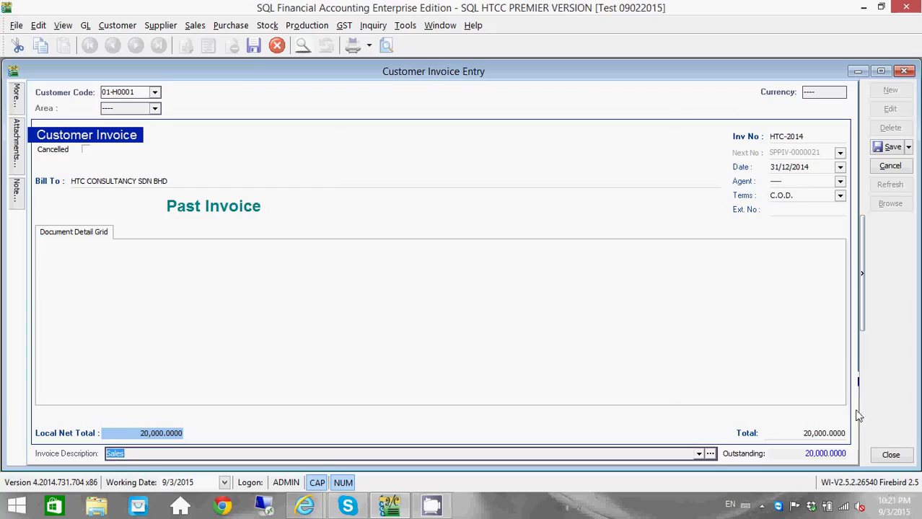
click(837, 435)
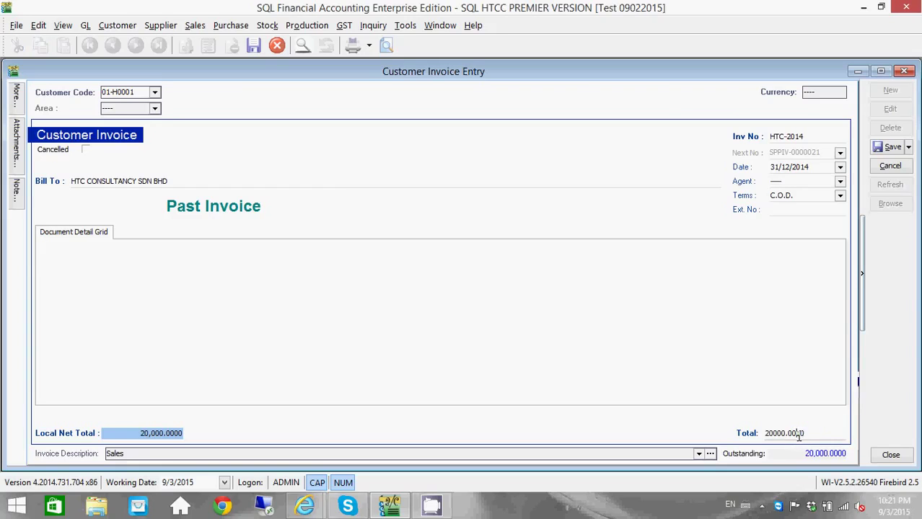
drag(796, 435, 805, 434)
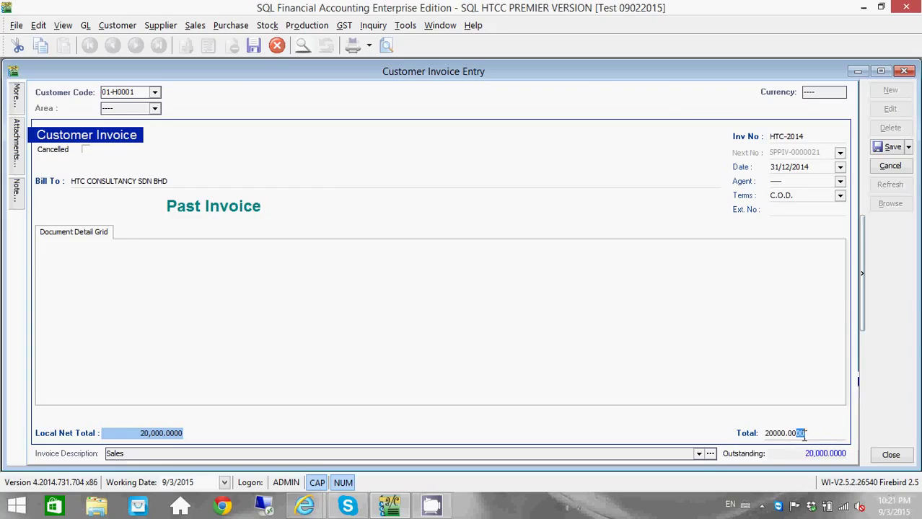
click(886, 148)
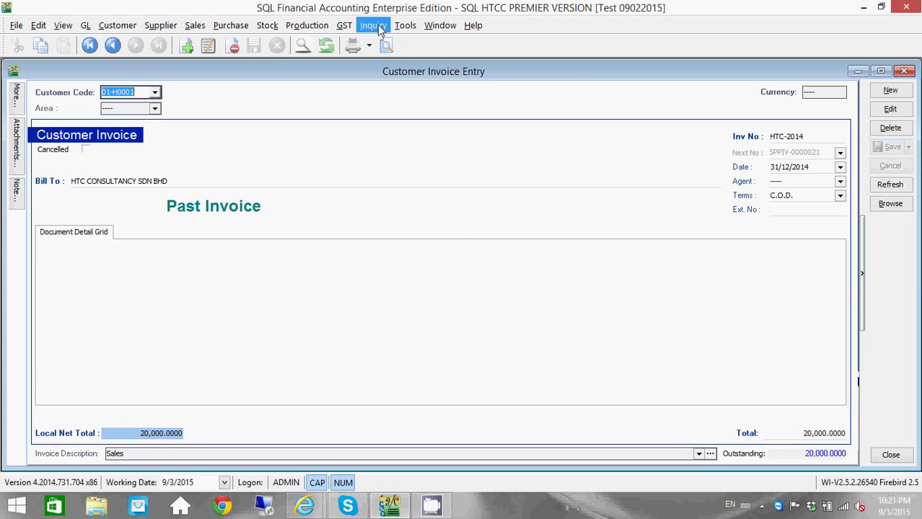
Step: Return to Maintain Opening Balance, refresh it and check HTC CONSULTANCY SDN BHD's Local DR balance under Trade receivable
click(440, 25)
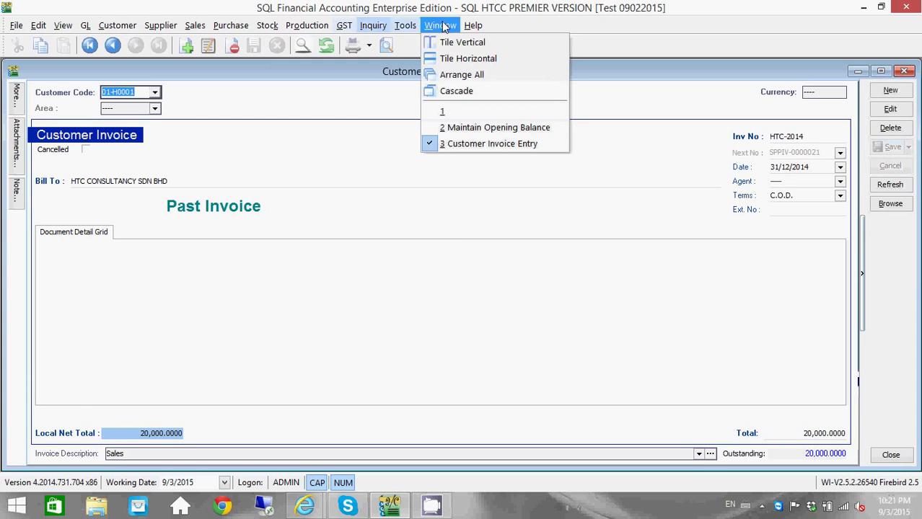
click(476, 128)
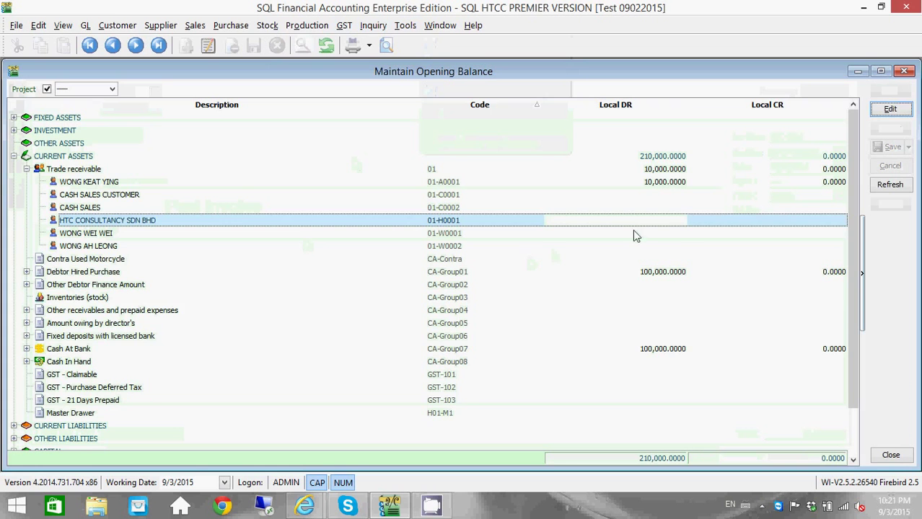
click(889, 186)
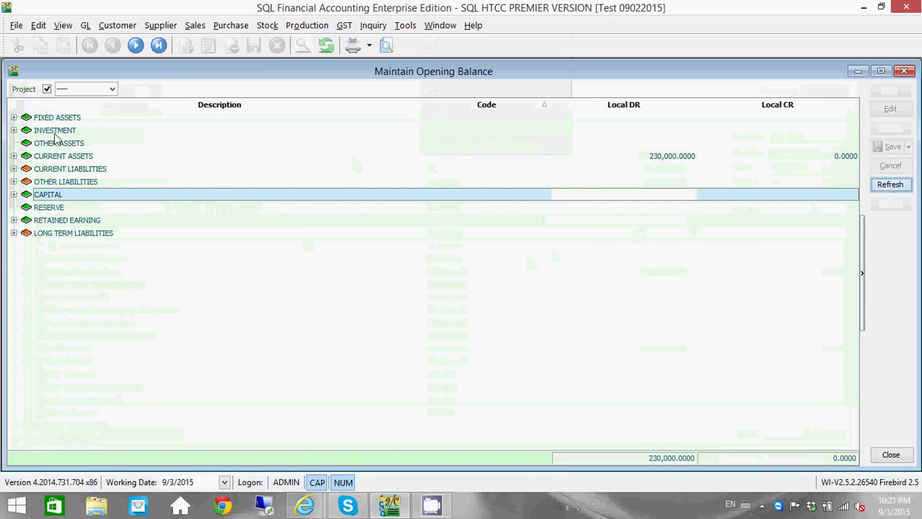
click(14, 156)
click(26, 169)
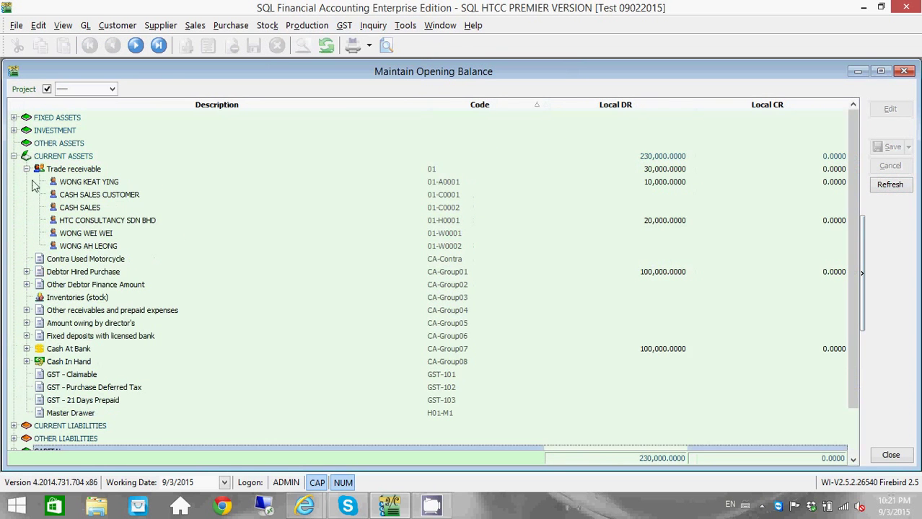
click(661, 222)
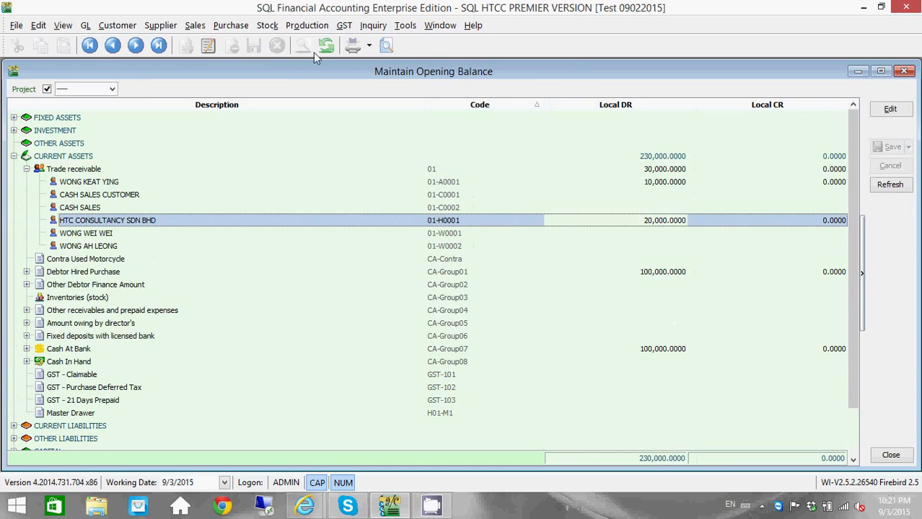
Step: Reopen past invoice HTC-2014 in Customer Invoice Entry and change its number to HTC-OCT'14 and its date to 31/10/2014
click(122, 27)
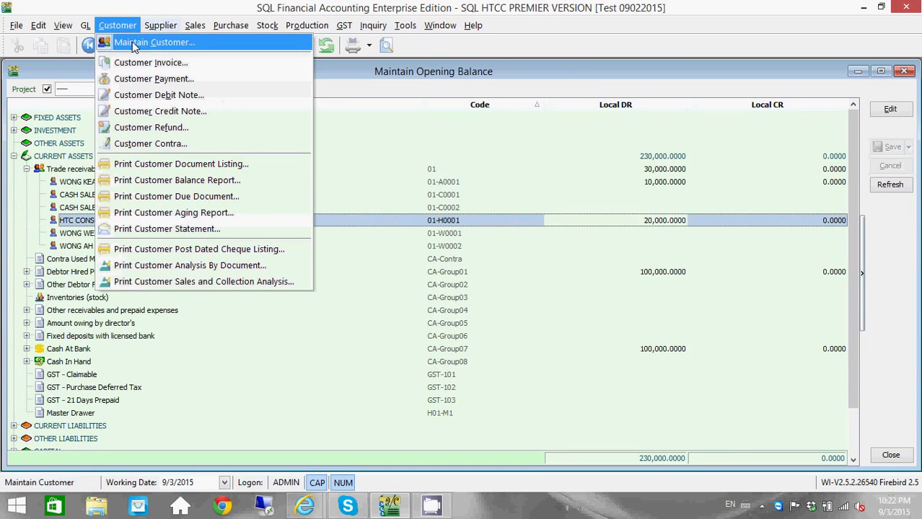
click(137, 64)
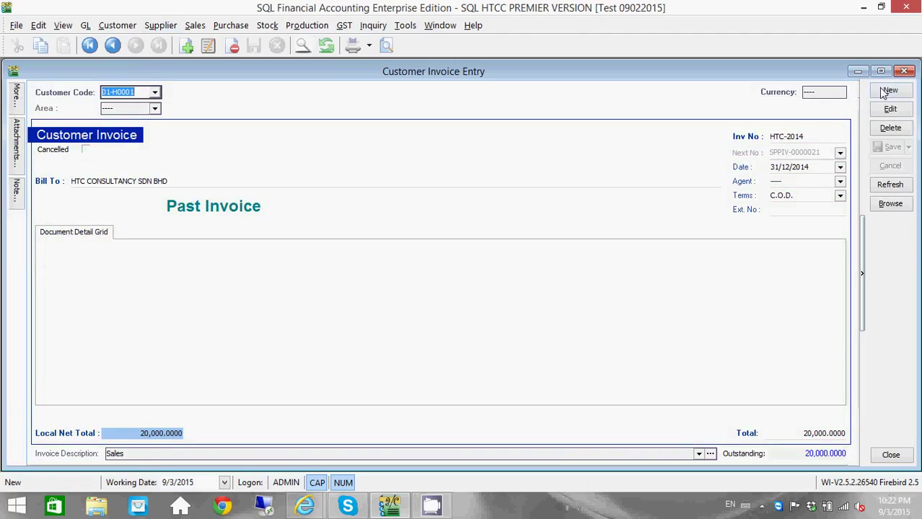
click(887, 110)
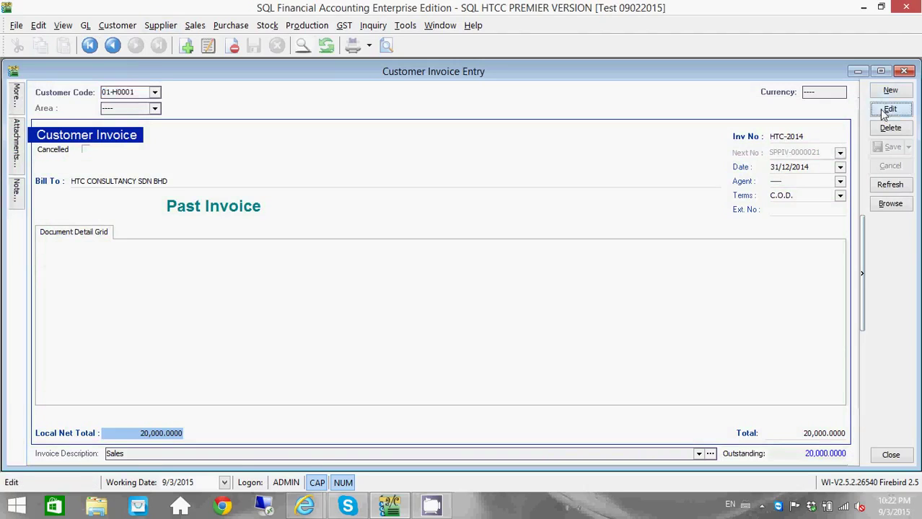
click(804, 137)
drag(804, 137, 788, 138)
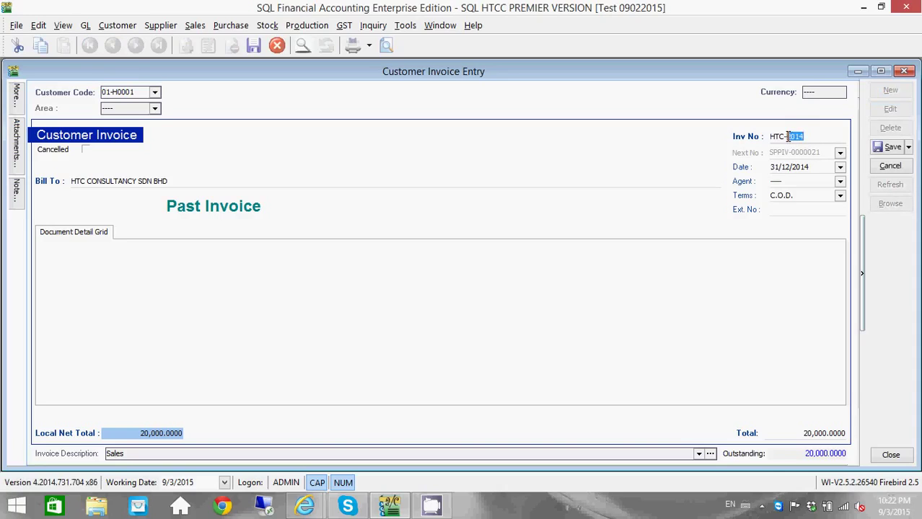
text(CC)
key(Tab)
text(31/10/2014)
key(Tab)
key(Tab)
key(Tab)
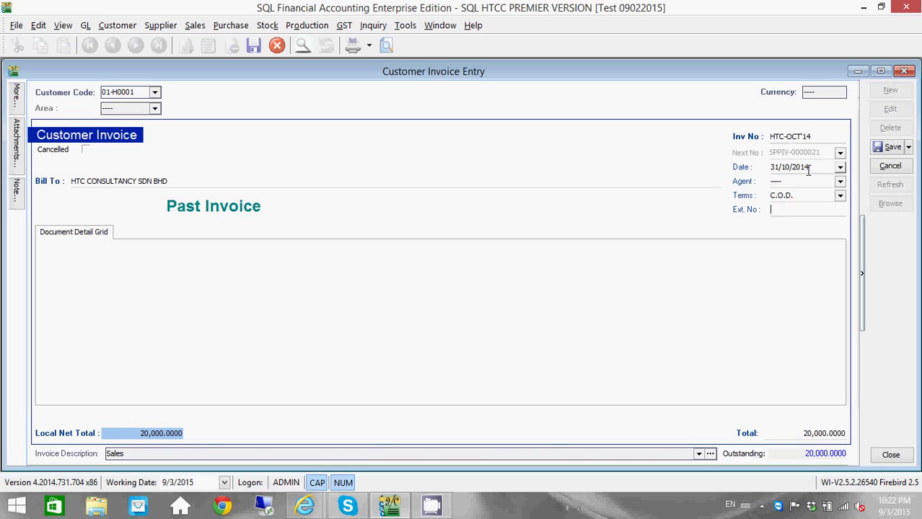
Step: Set the HTC-OCT'14 invoice's total to 10,000 and save the invoice
click(785, 432)
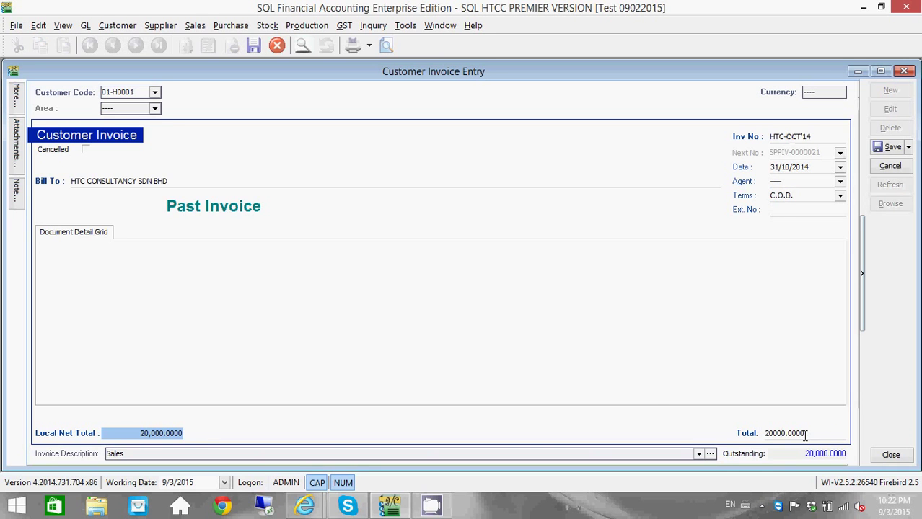
double_click(804, 433)
text(10,000)
key(Tab)
click(892, 146)
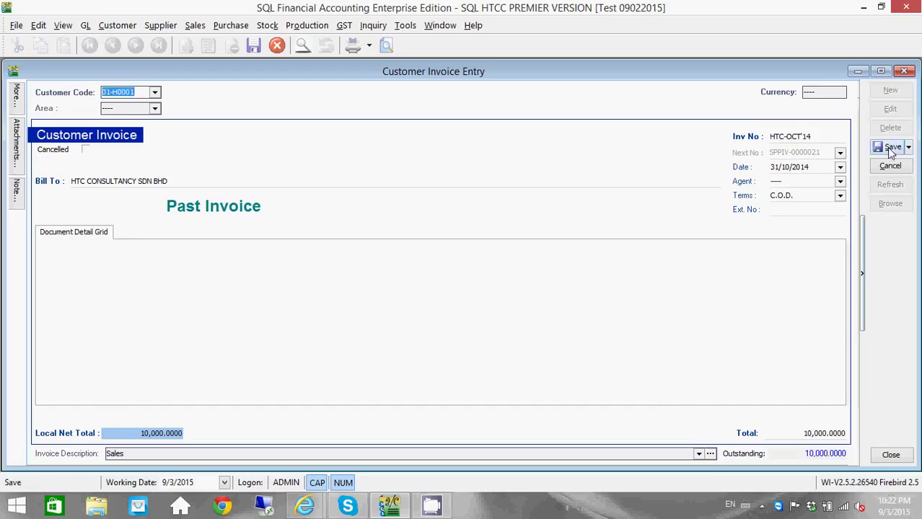
Step: Create a new customer invoice for HTC CONSULTANCY SDN BHD with invoice number HTC-NOV'14 and date 30/11/2014
click(878, 92)
click(803, 135)
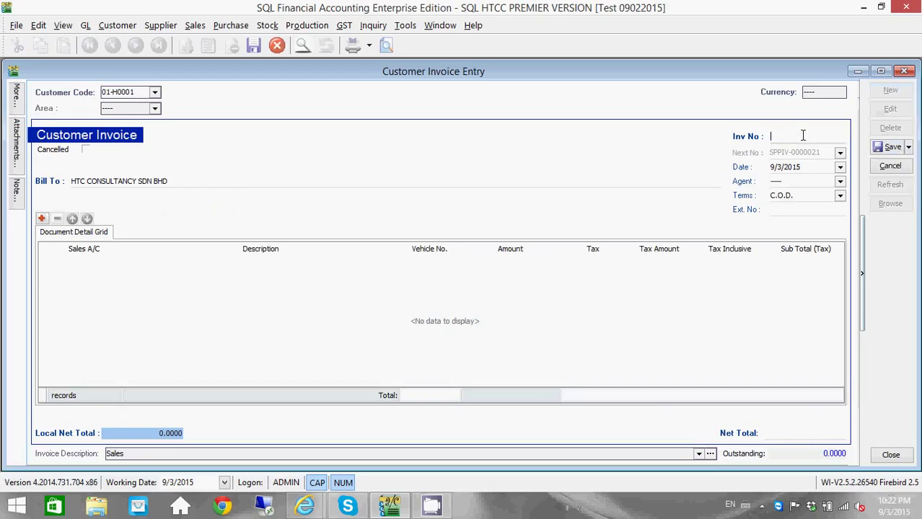
text(HTC-NOV14)
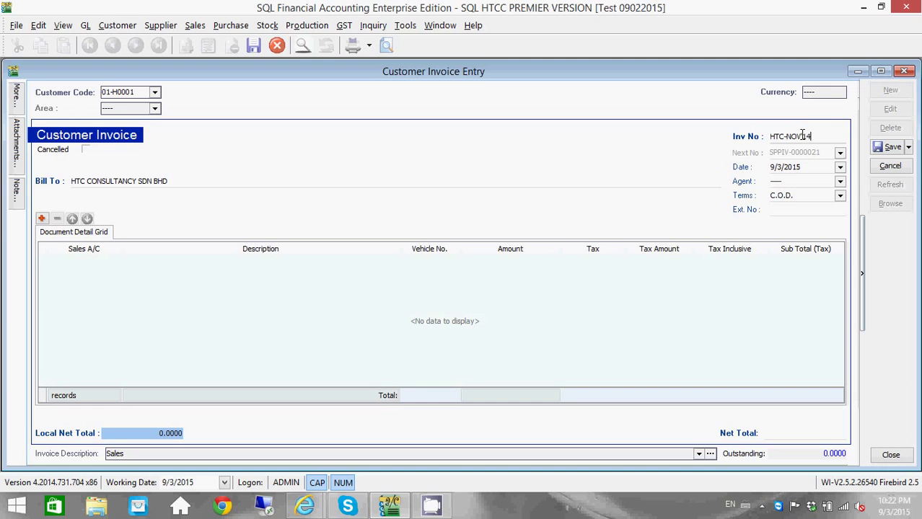
key(Tab)
text(31/11/2)
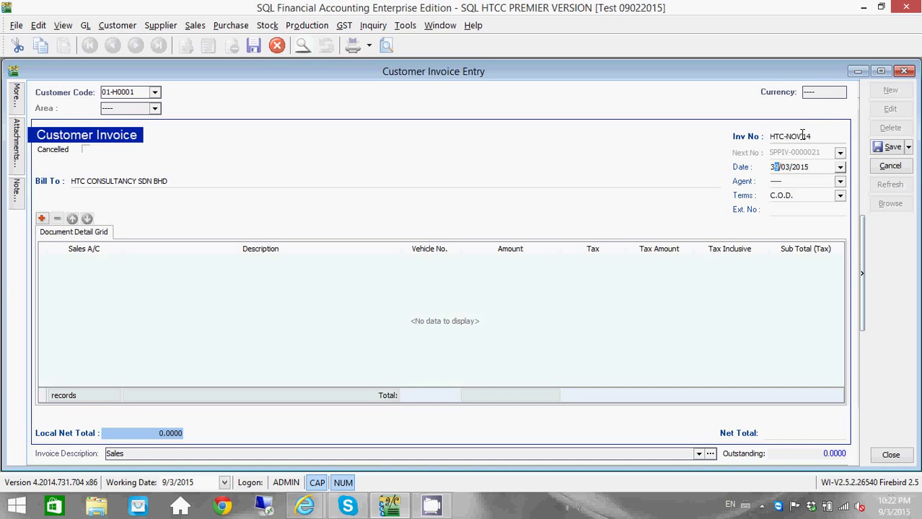
text(014)
key(Tab)
key(Return)
key(Tab)
key(Tab)
key(Tab)
key(Tab)
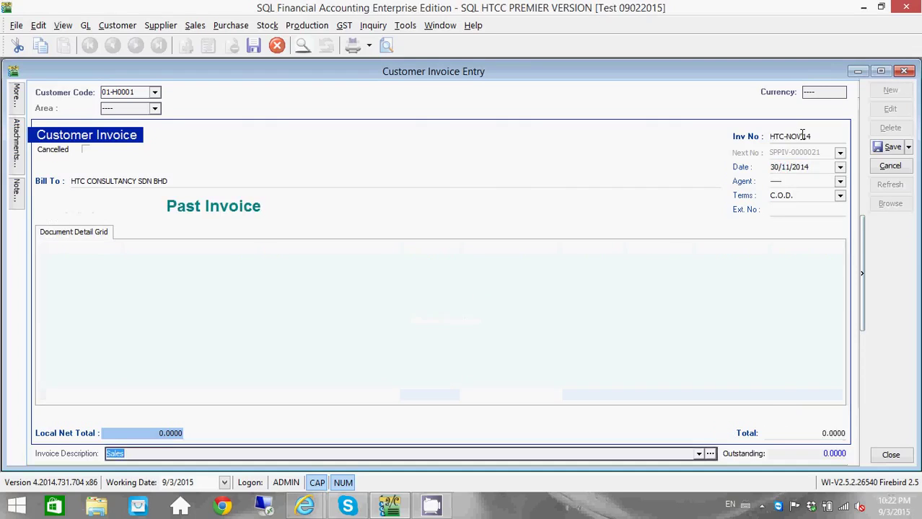
Step: Set the HTC-NOV'14 invoice's total to 3,000 and save the invoice
key(Tab)
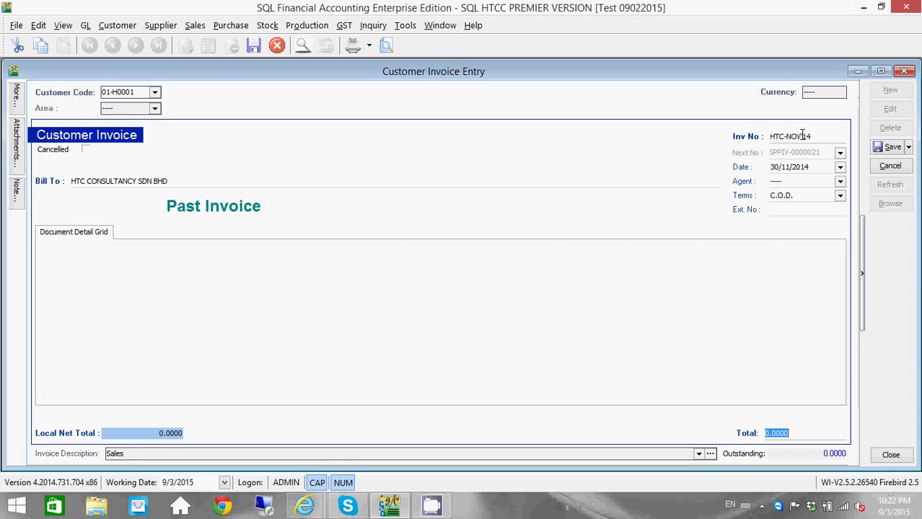
text(3,0)
text(00)
key(Tab)
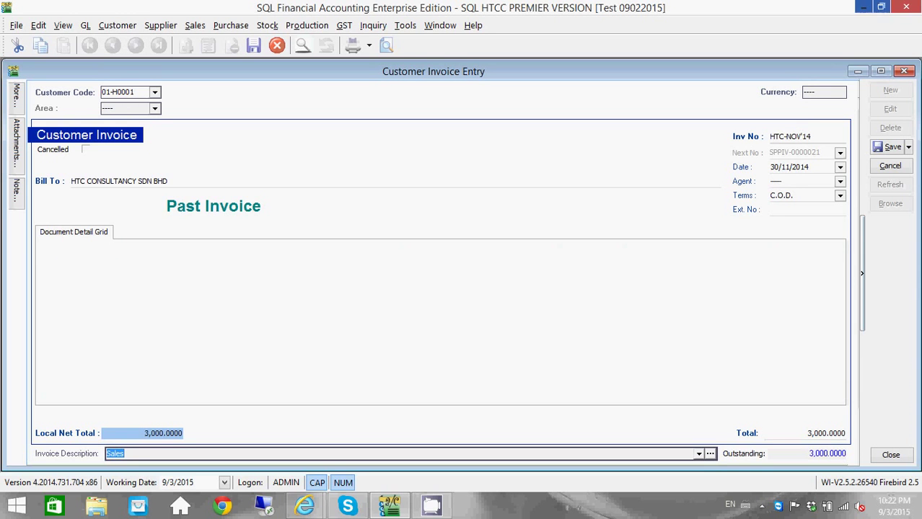
click(892, 147)
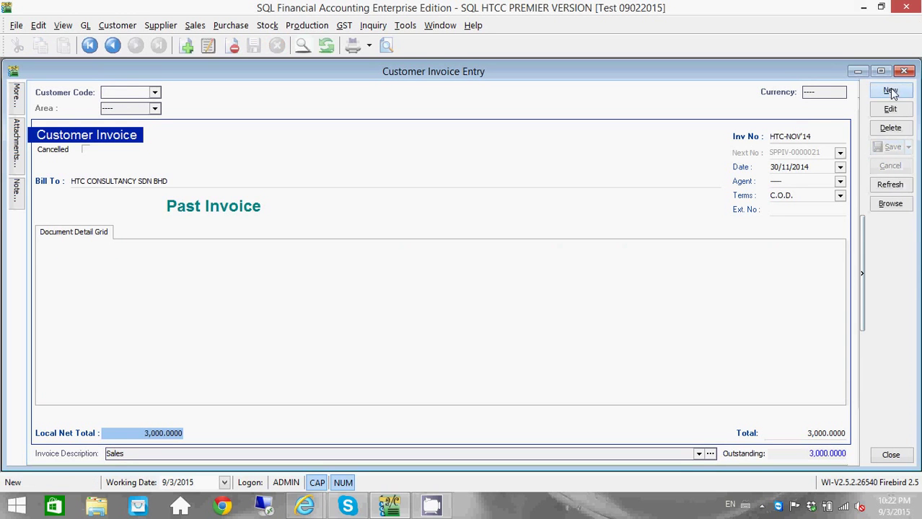
Step: Create another customer invoice for HTC CONSULTANCY SDN BHD with invoice number HTC-DEC'14 and date 31/12/2014
click(890, 90)
click(814, 138)
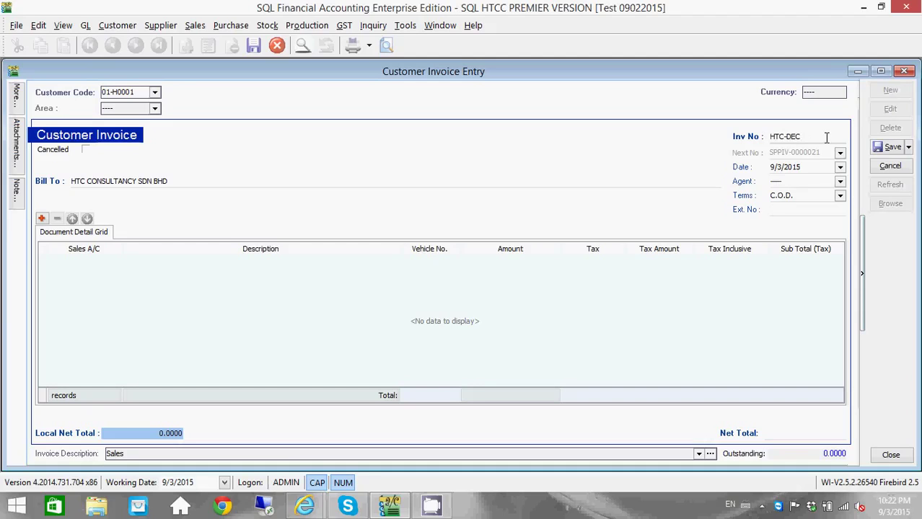
text(HTC-DEC'14)
key(Tab)
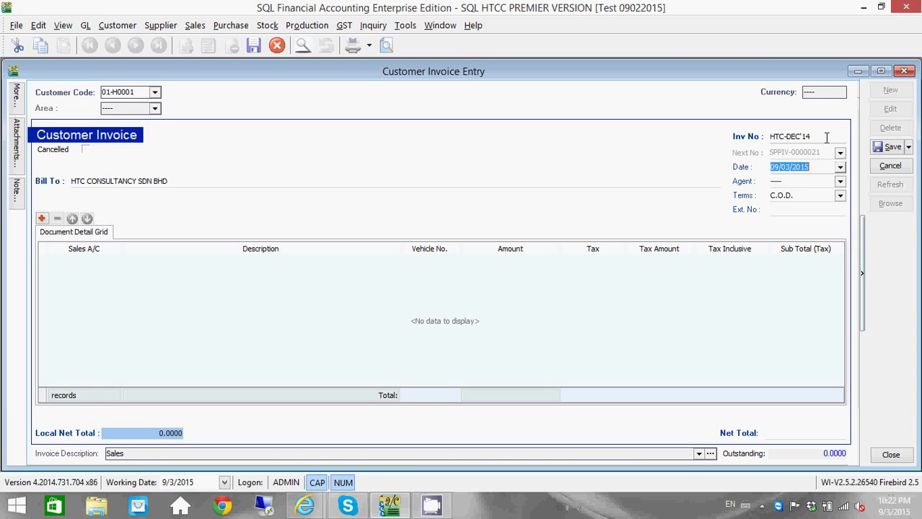
text(31/12/2014)
key(Tab)
key(Tab)
key(Tab)
key(Tab)
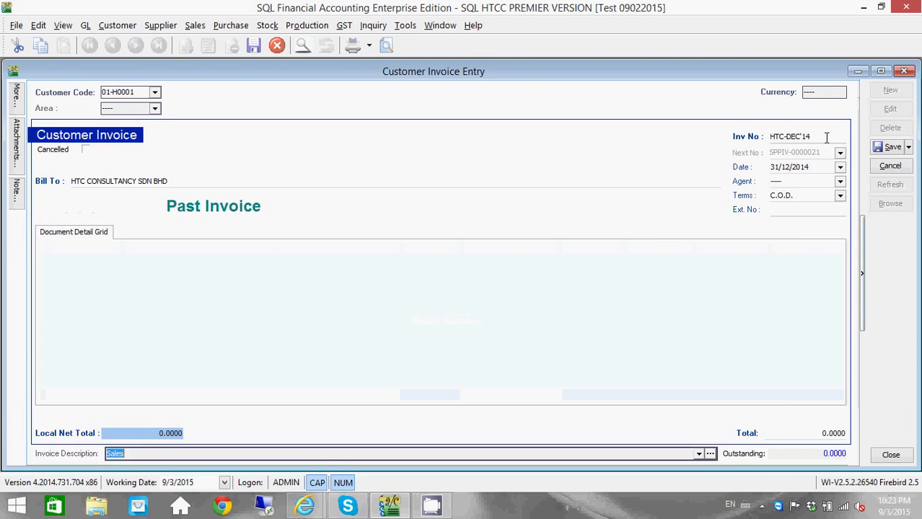
Step: Set the HTC-DEC'14 invoice's total to 2000 and save the invoice
key(Tab)
text(2)
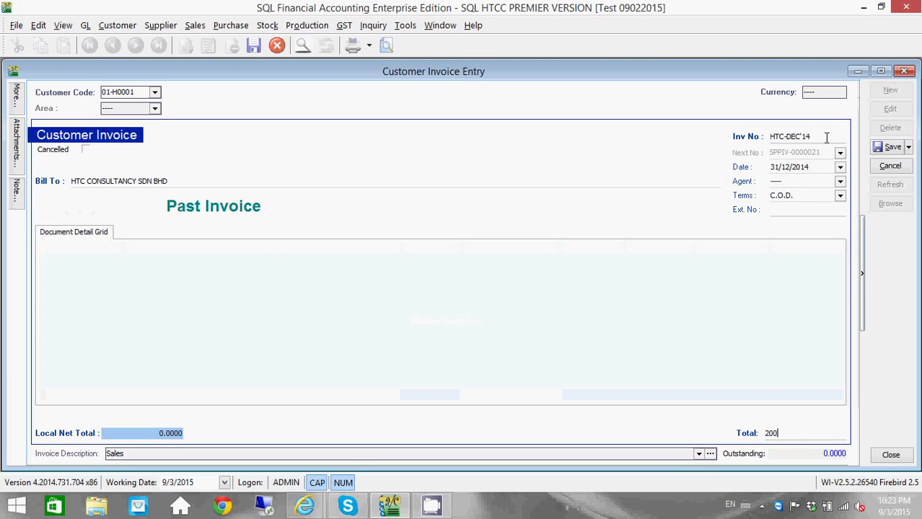
text(000)
key(Tab)
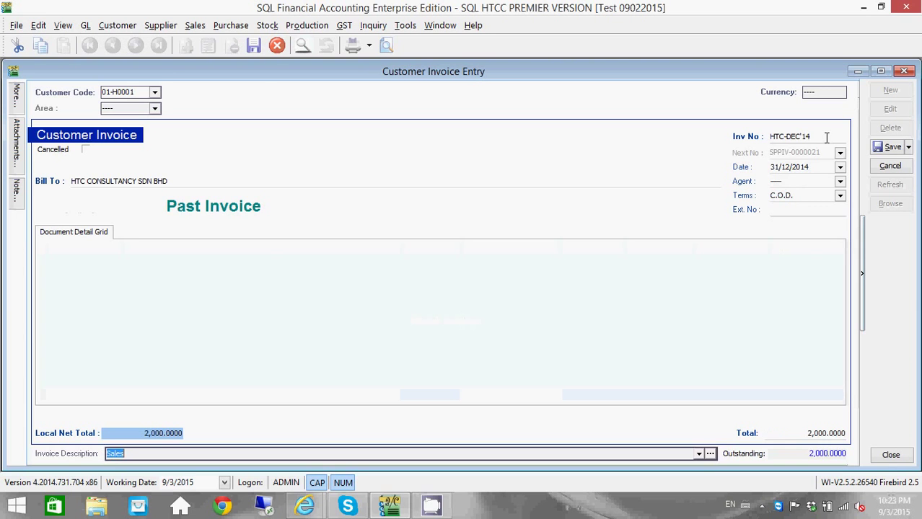
click(796, 431)
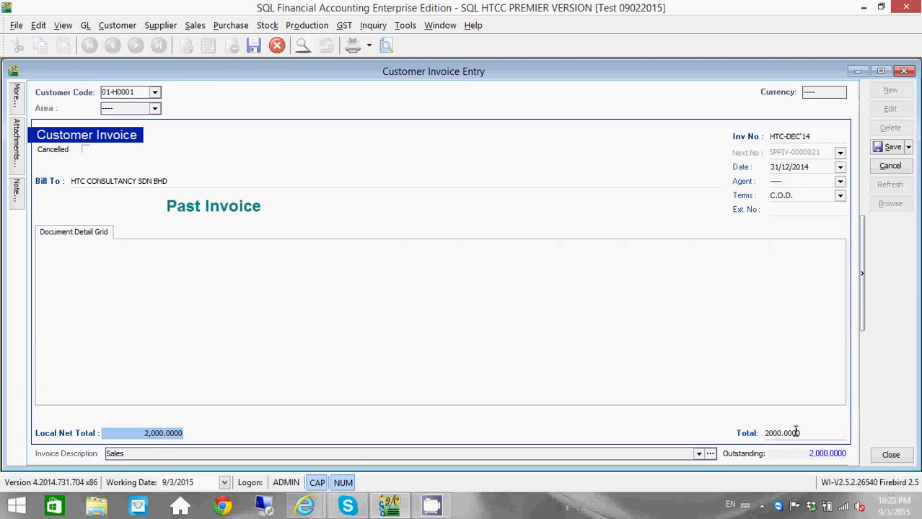
click(879, 148)
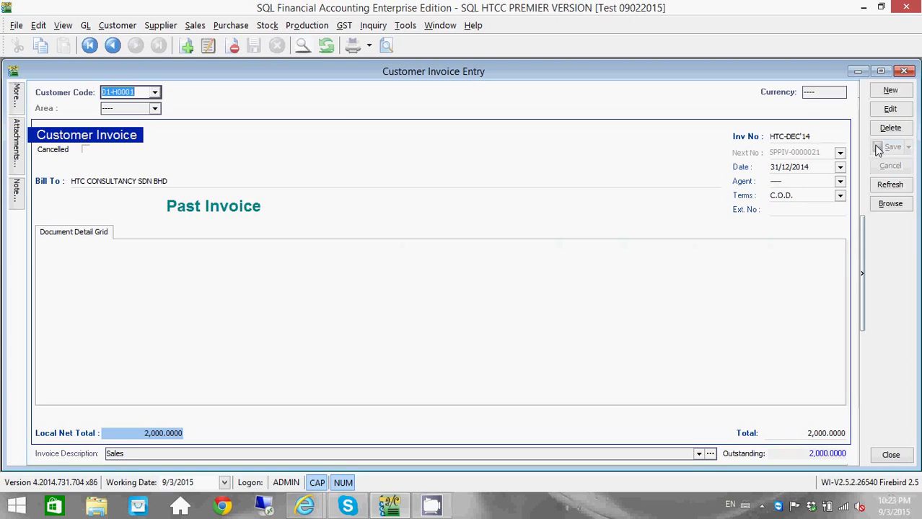
Step: Return to Maintain Opening Balance, refresh it and examine HTC CONSULTANCY SDN BHD's updated Local DR balance under Trade receivable
click(435, 30)
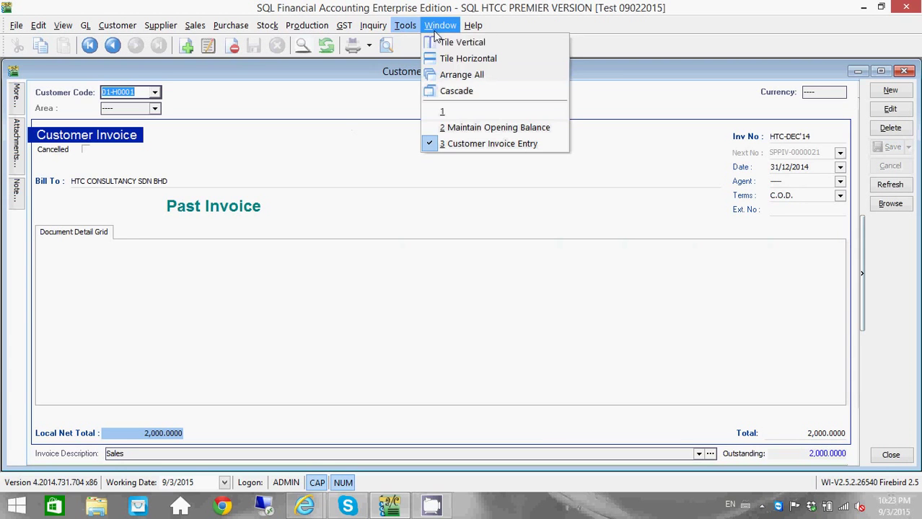
click(463, 128)
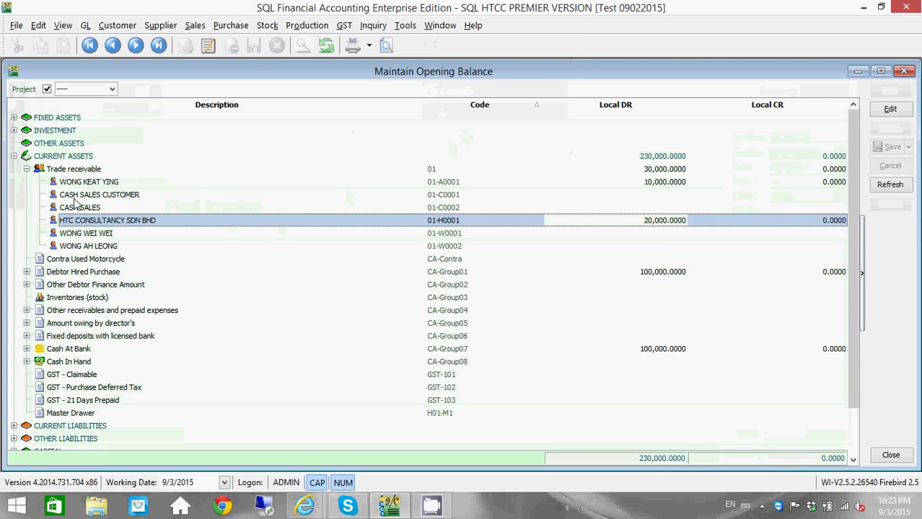
click(889, 185)
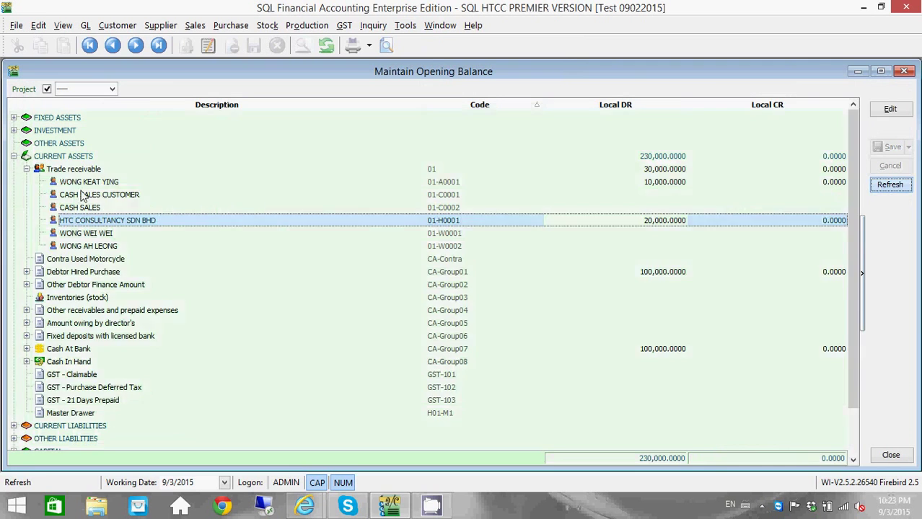
click(13, 169)
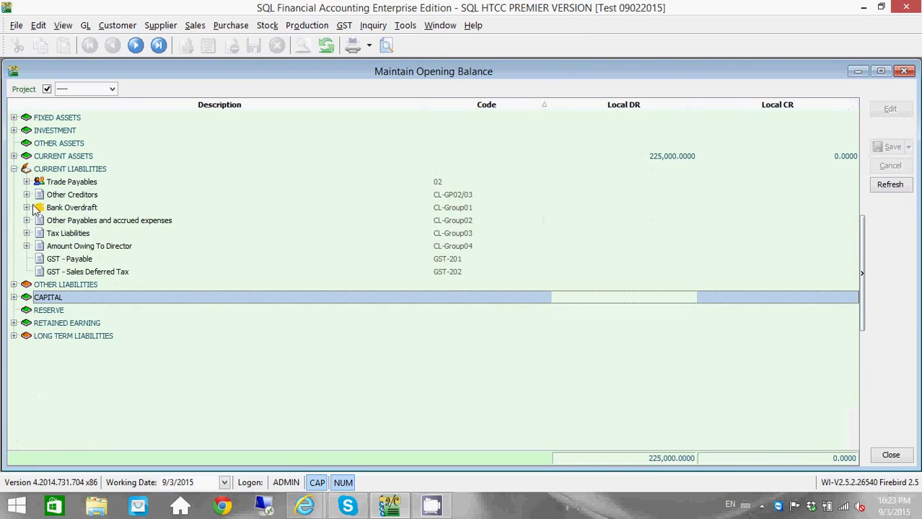
click(26, 182)
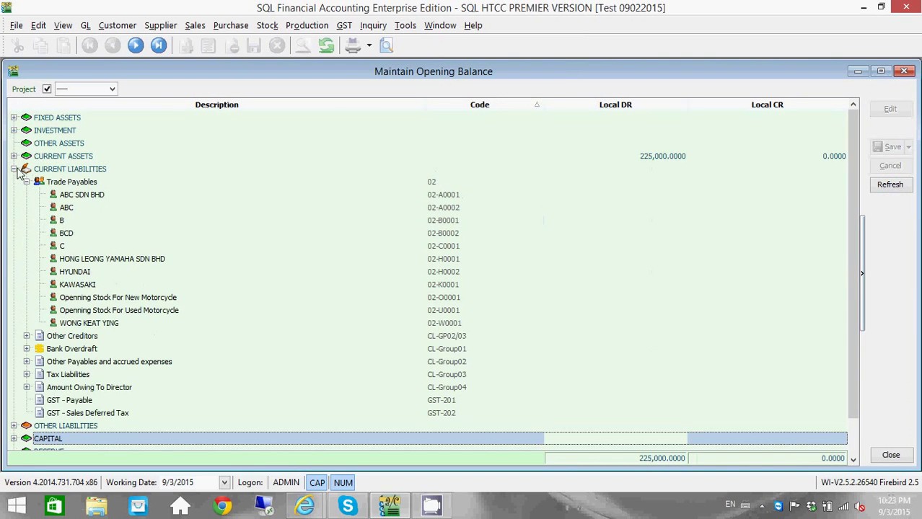
click(14, 156)
click(26, 169)
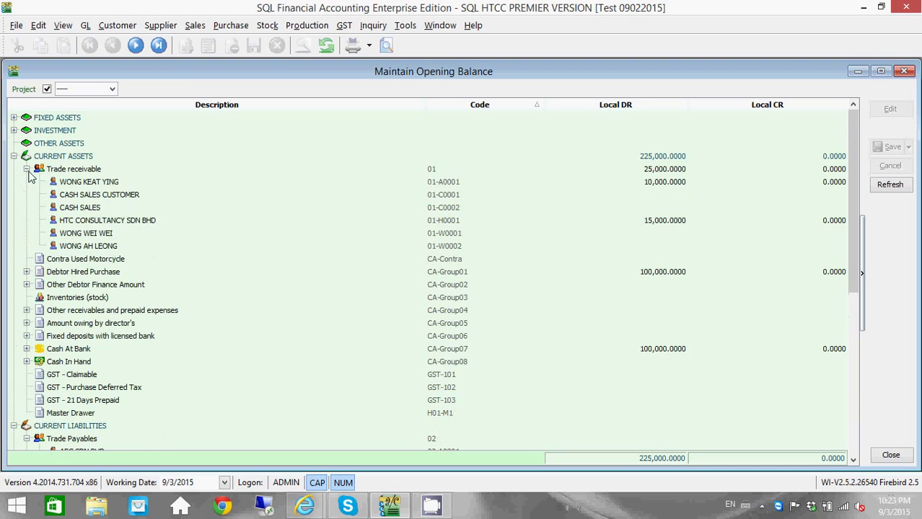
click(64, 223)
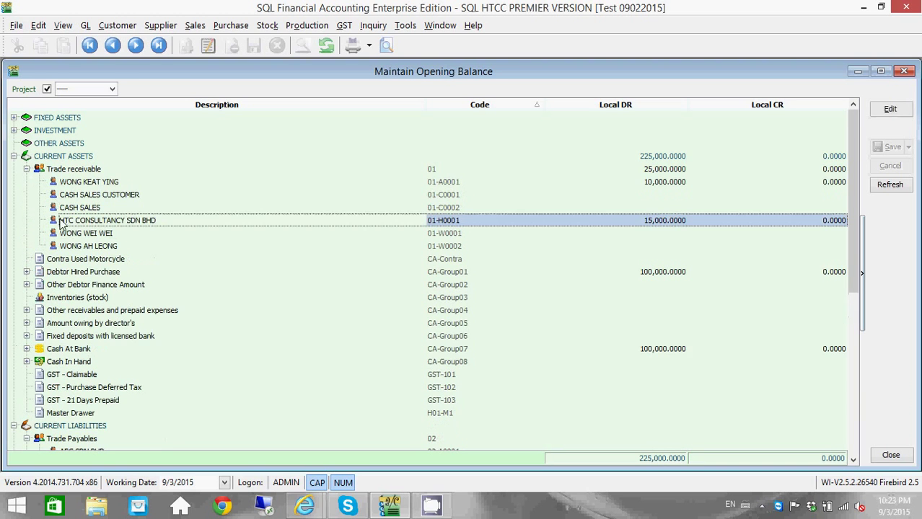
click(646, 226)
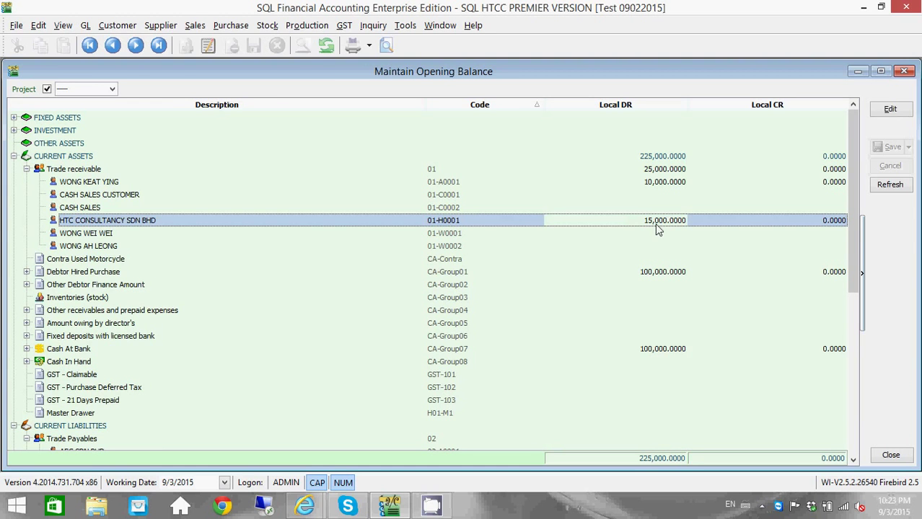
Step: Start a new customer payment for HTC CONSULTANCY SDN BHD and set its date to 15/01/2015
click(114, 27)
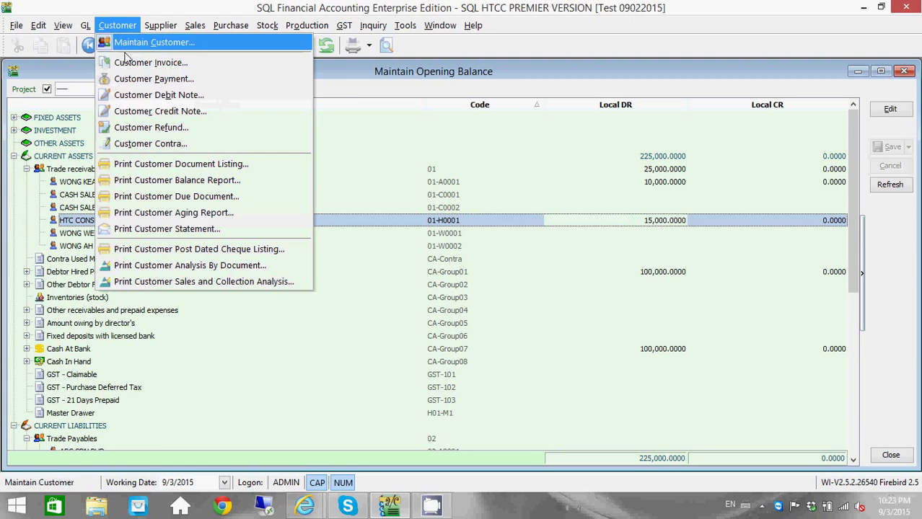
click(139, 79)
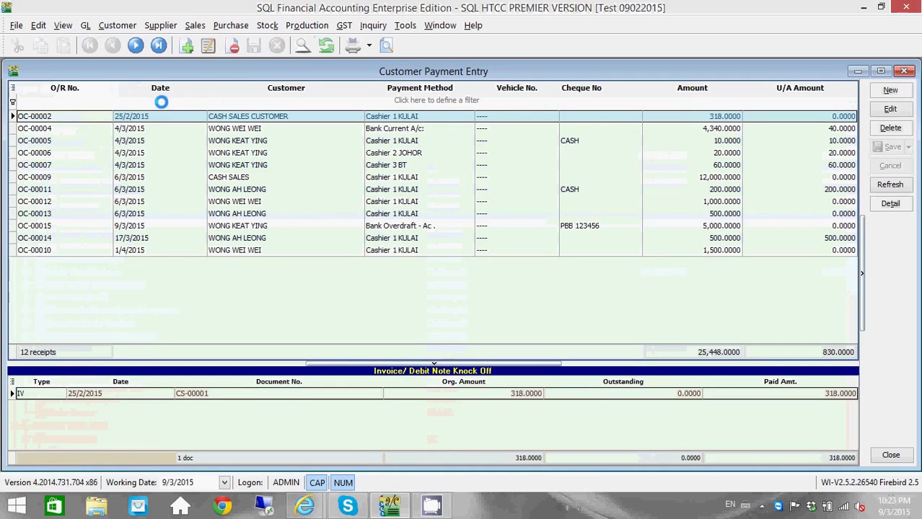
click(890, 91)
click(155, 88)
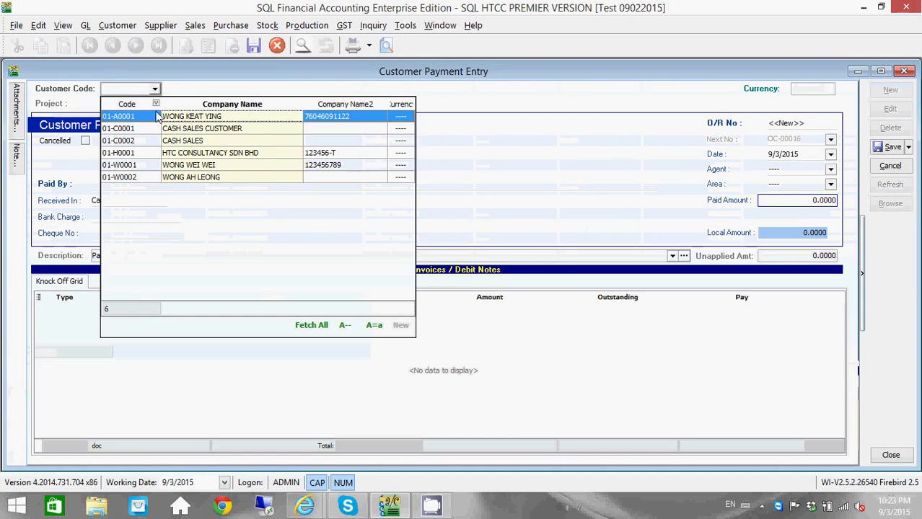
click(165, 154)
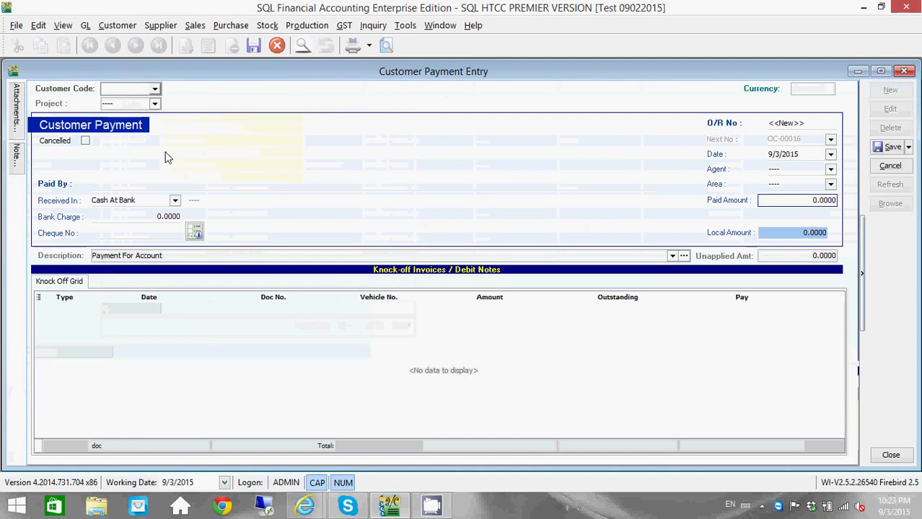
click(773, 124)
key(Tab)
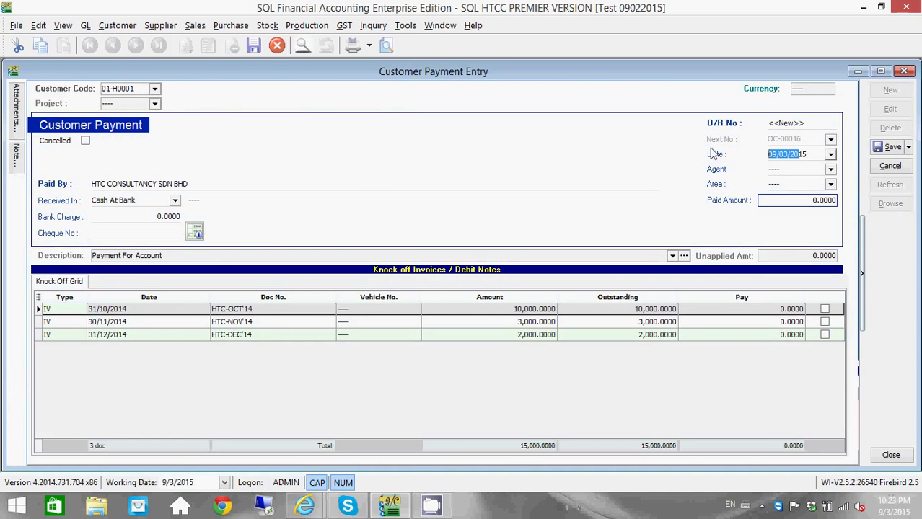
text(15012)
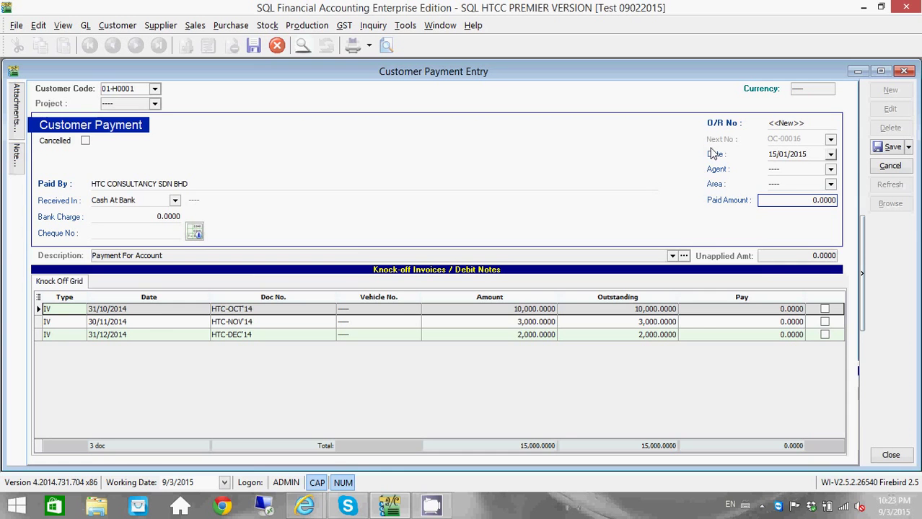
Step: Set the payment to be received in Bank Current A/c (H01-B1) and the paid amount to 10,000
key(Tab)
key(Tab)
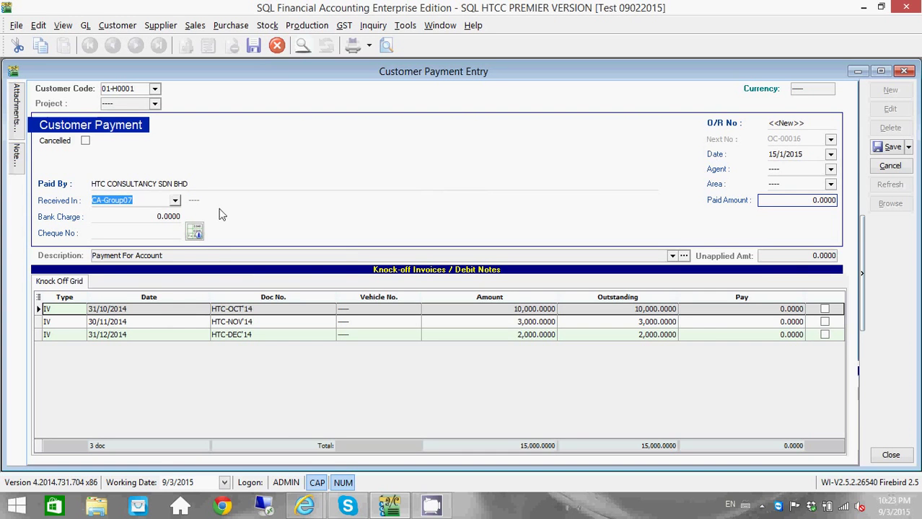
click(175, 200)
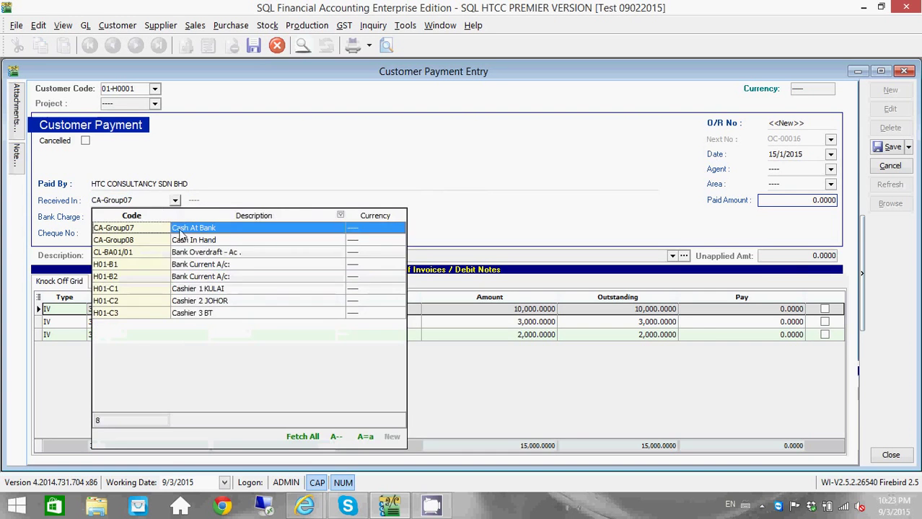
click(189, 264)
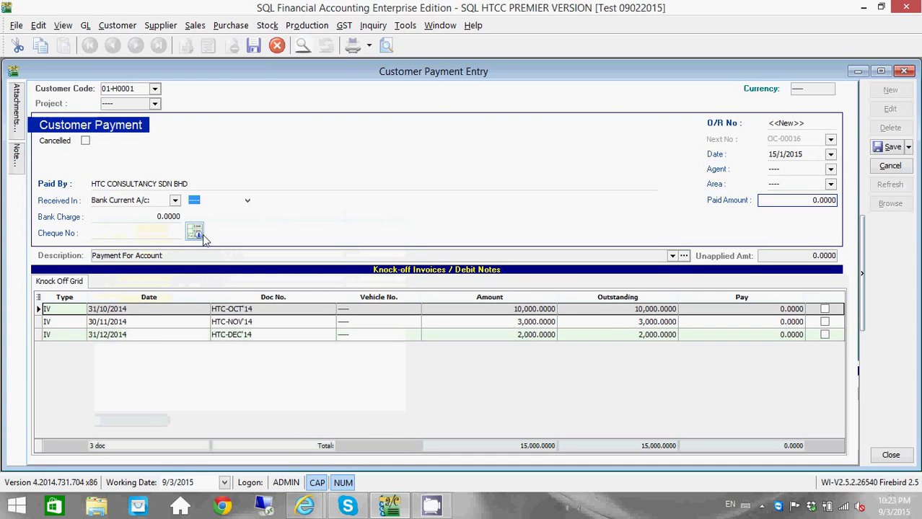
key(Tab)
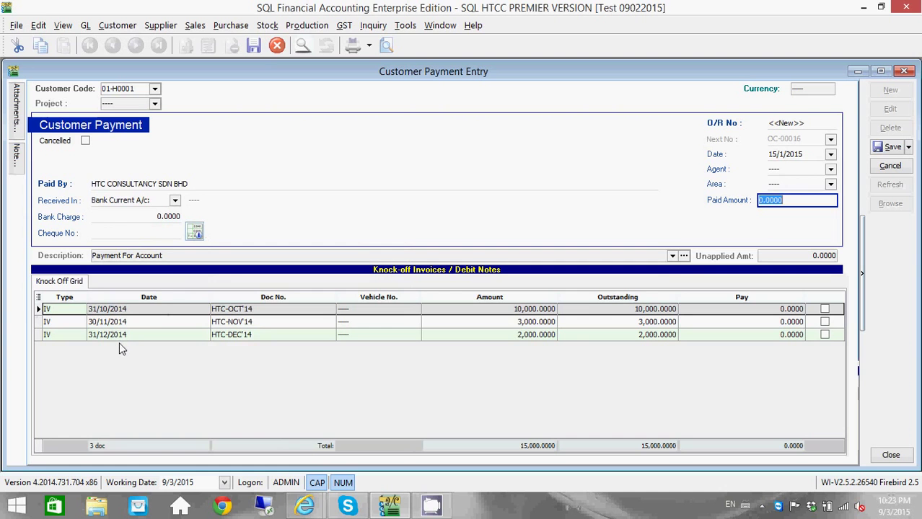
text(10,)
text(000)
key(Tab)
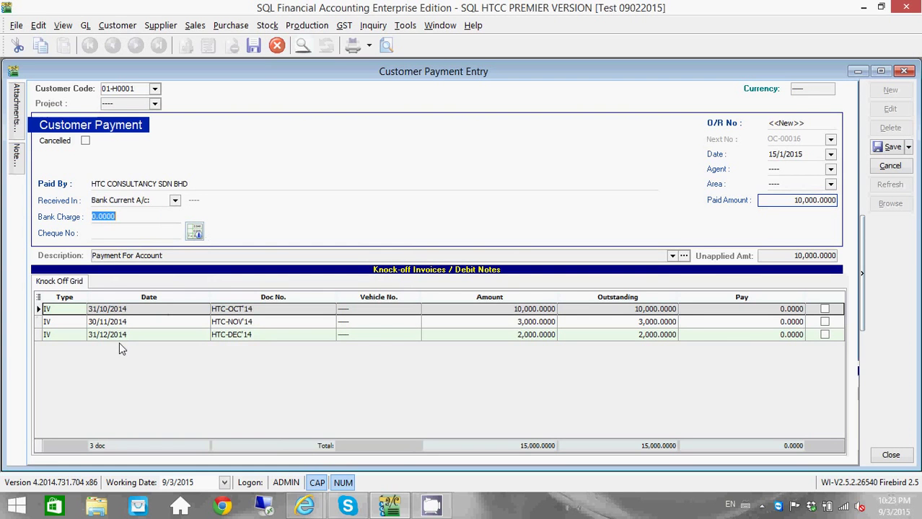
Step: Enter cheque number PBB 123456 and change the payment description to HTC-OCT'14
key(Tab)
text(P)
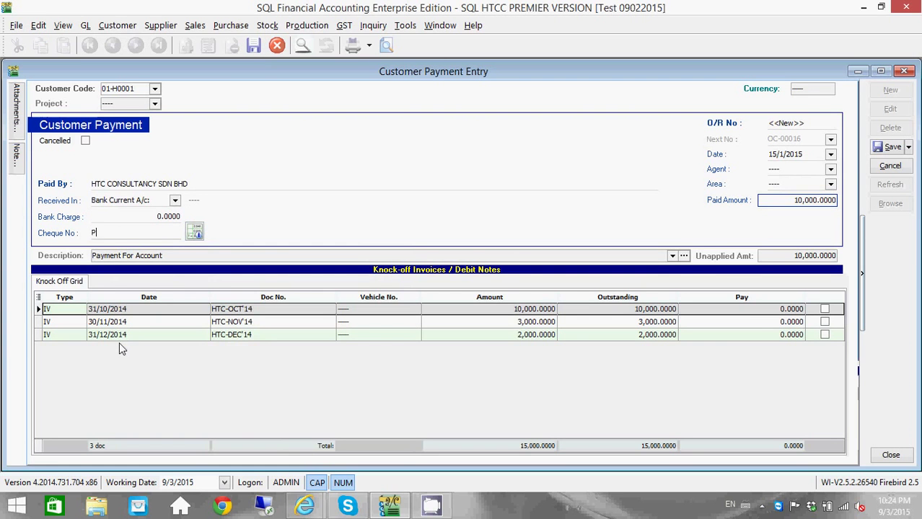
text(BB 123456)
key(Tab)
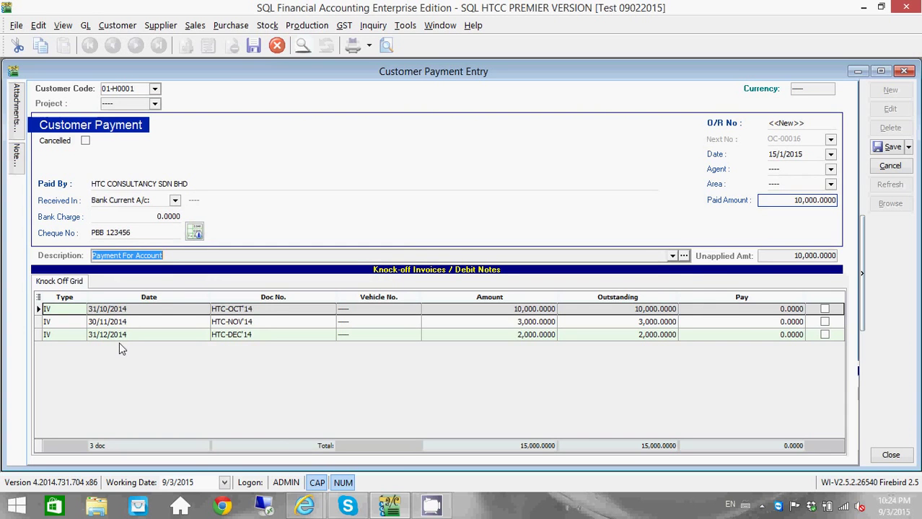
text(HTC-)
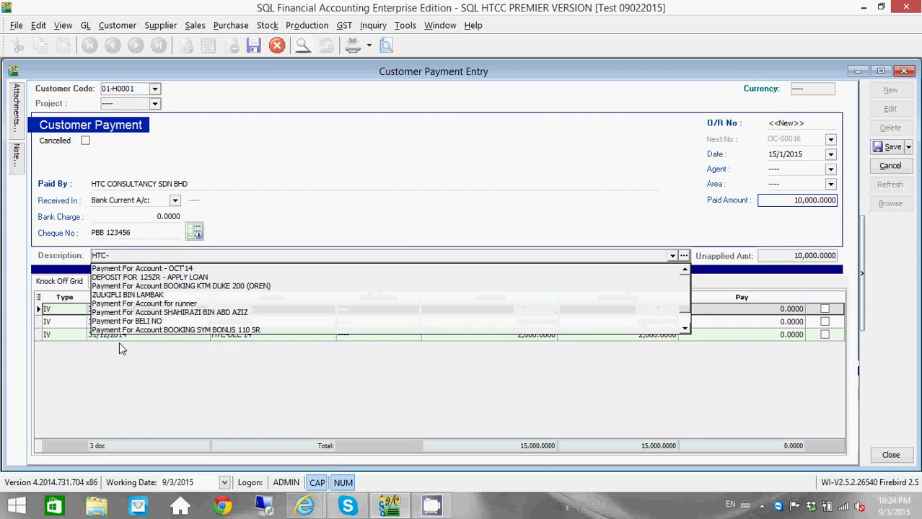
text(OCT'14)
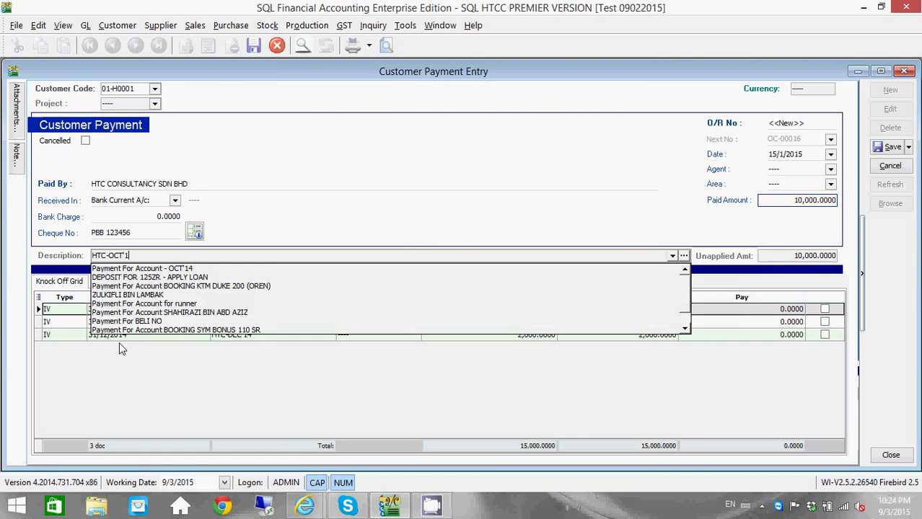
key(Escape)
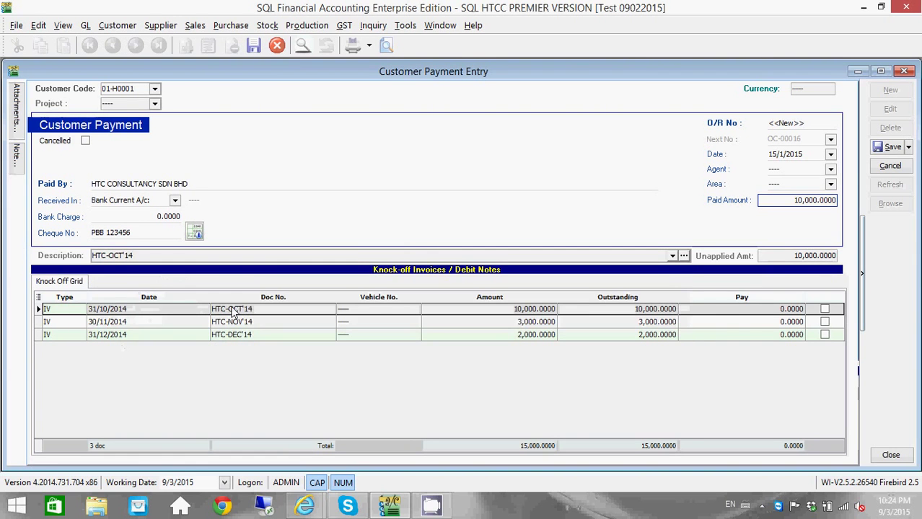
Step: Knock off invoice HTC-OCT'14 with the payment and save it, accepting the duplicate cheque number
click(826, 311)
click(825, 310)
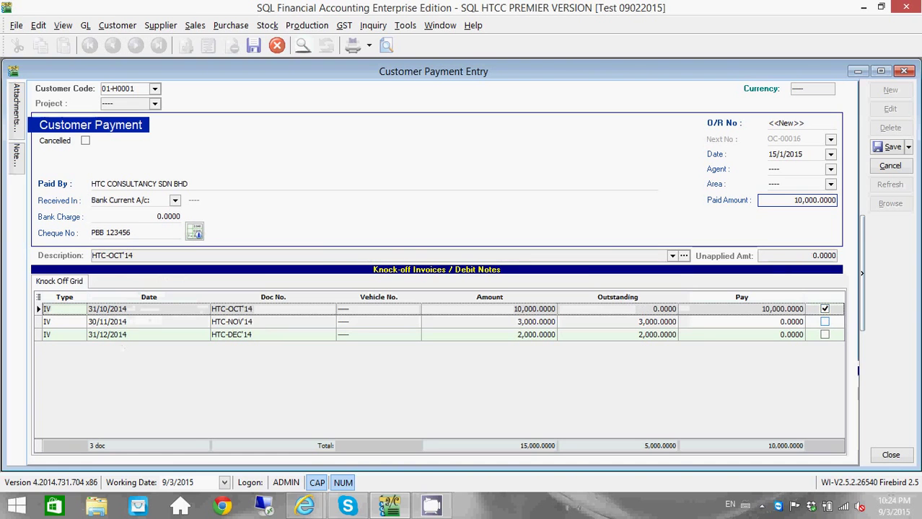
click(890, 147)
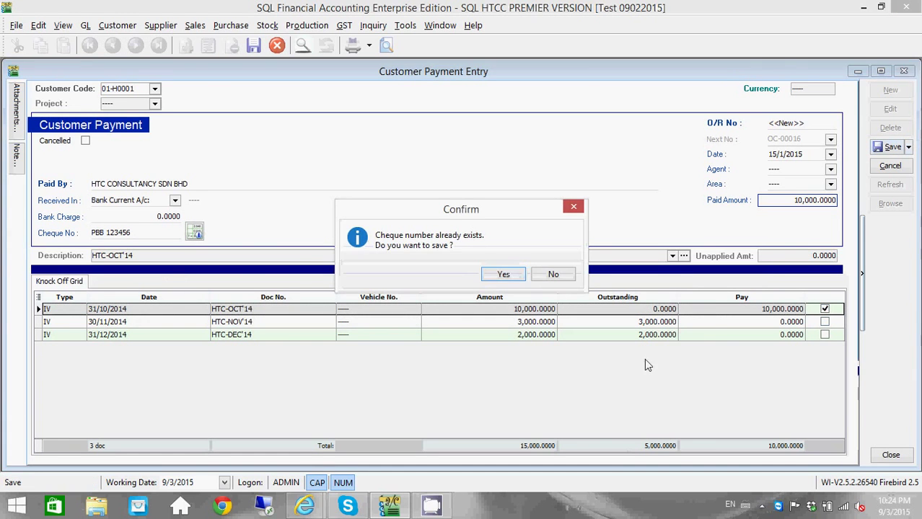
click(504, 274)
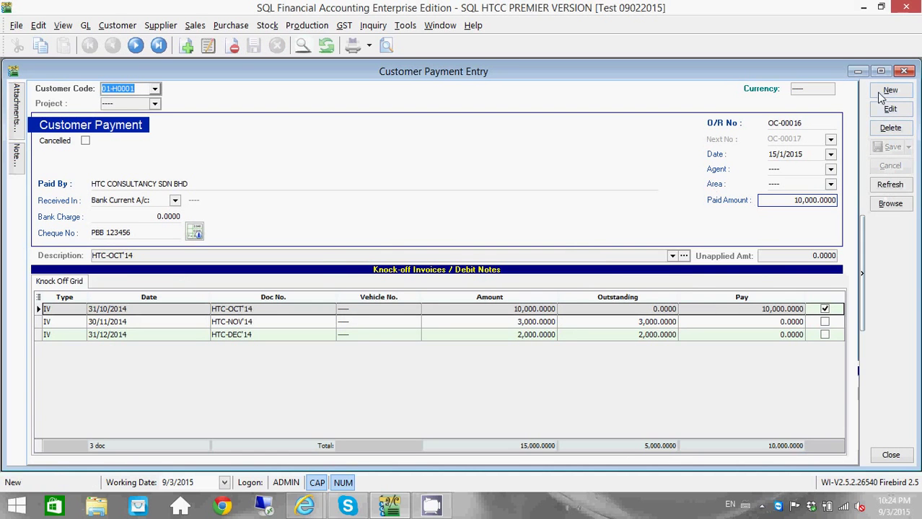
Step: Switch to the Customer Invoice Entry window showing past invoice HTC-DEC'14 and close it
click(440, 25)
click(461, 144)
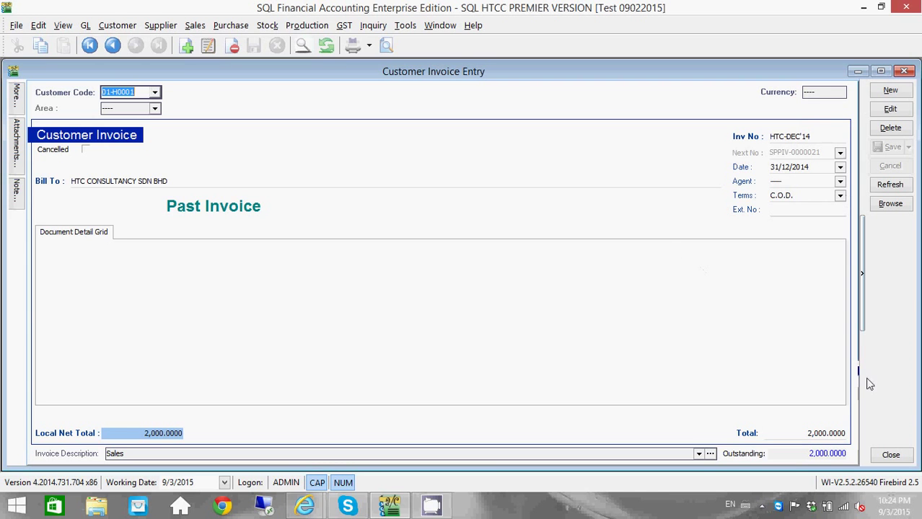
click(903, 70)
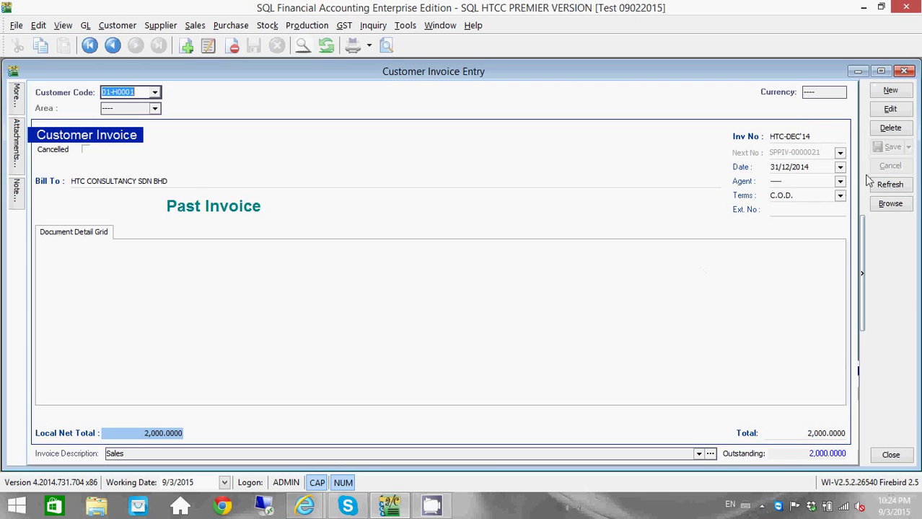
click(763, 509)
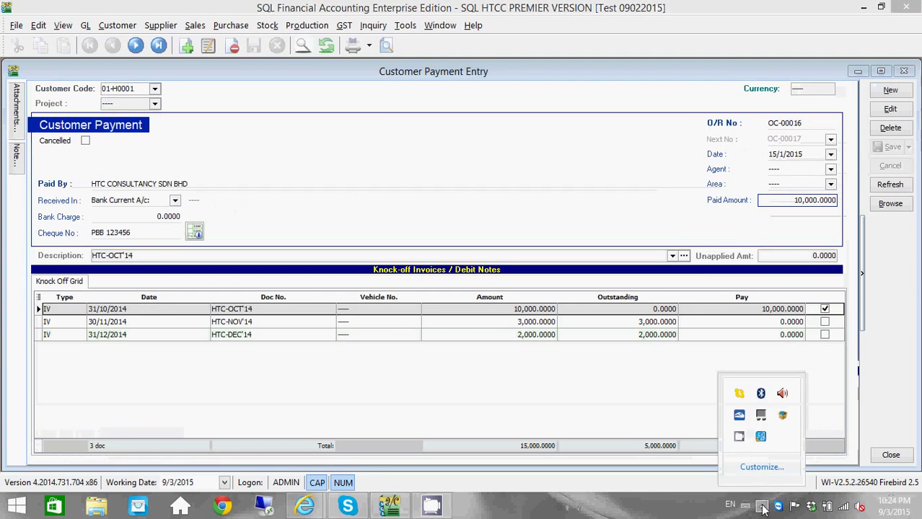
click(740, 438)
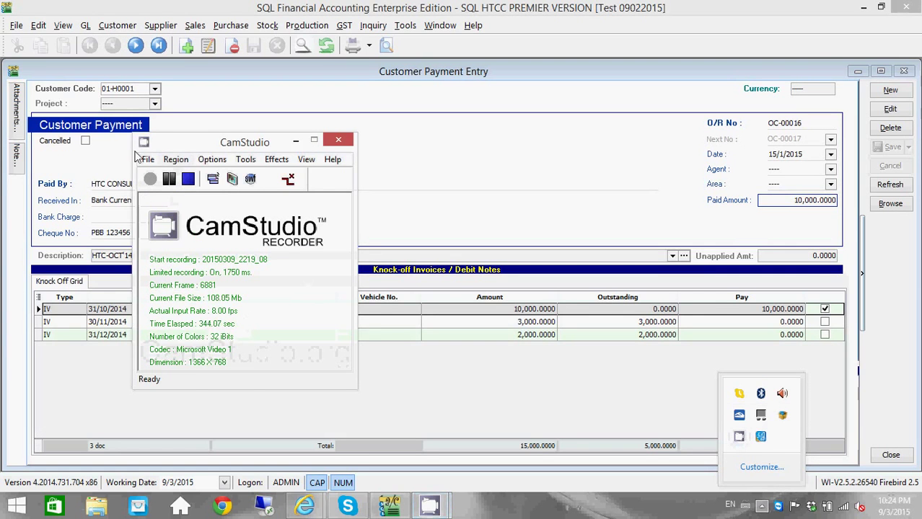